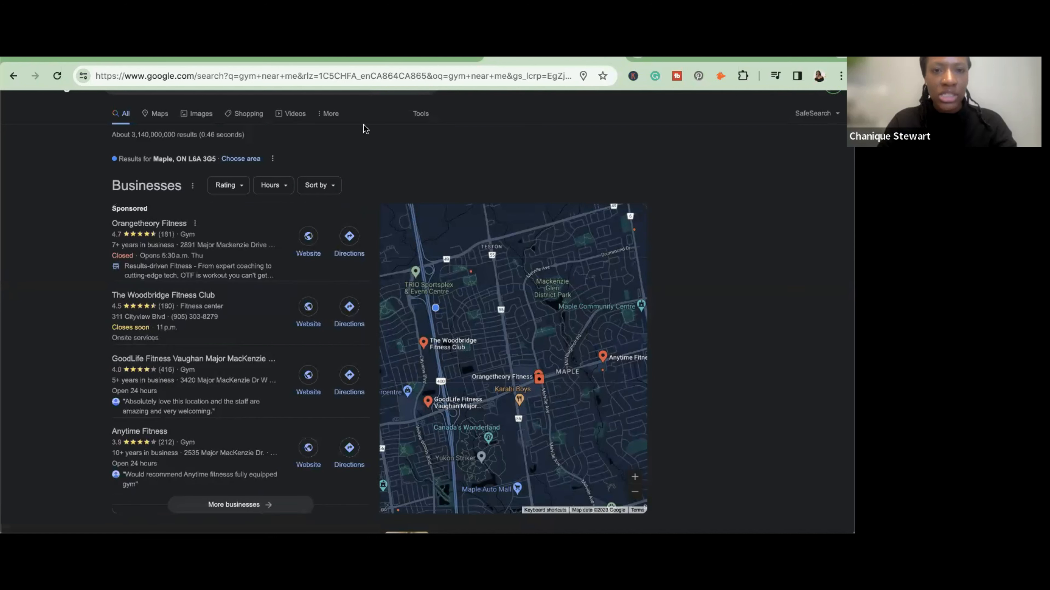
- Show the "gym near me" search results in Google Maps
left_click(323, 121)
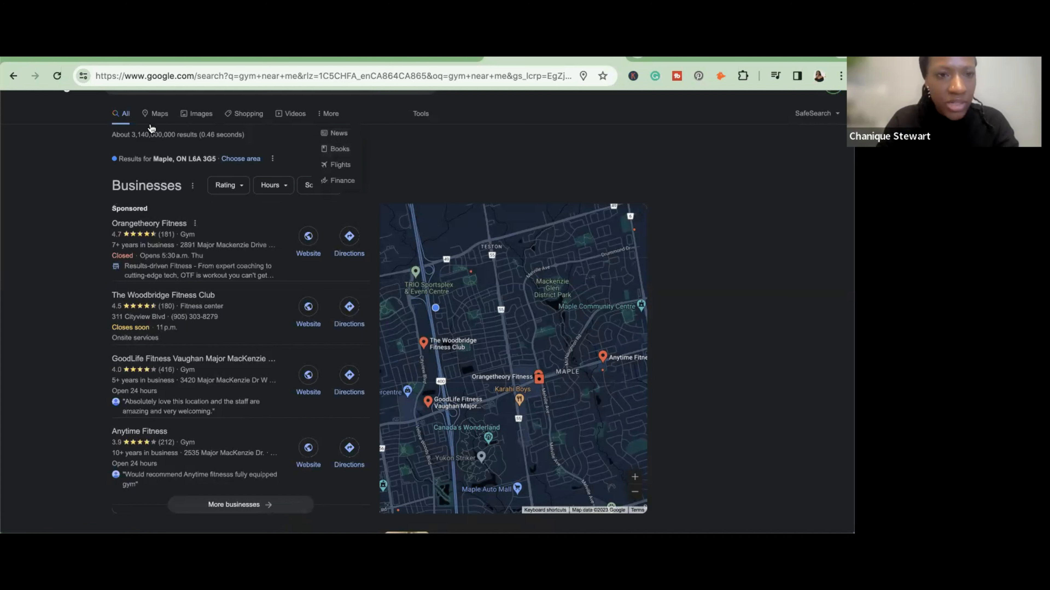
left_click(159, 115)
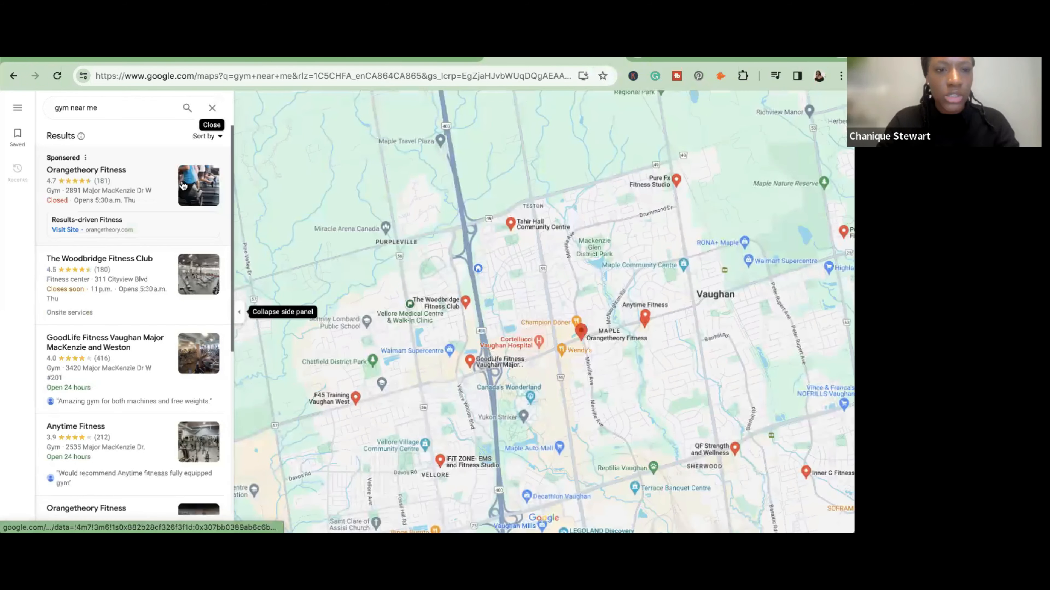
- Browse the list of nearby gyms and compare their ratings, review counts and details to find potential leads
scroll(183, 186, "down", 2)
scroll(87, 288, "up", 1)
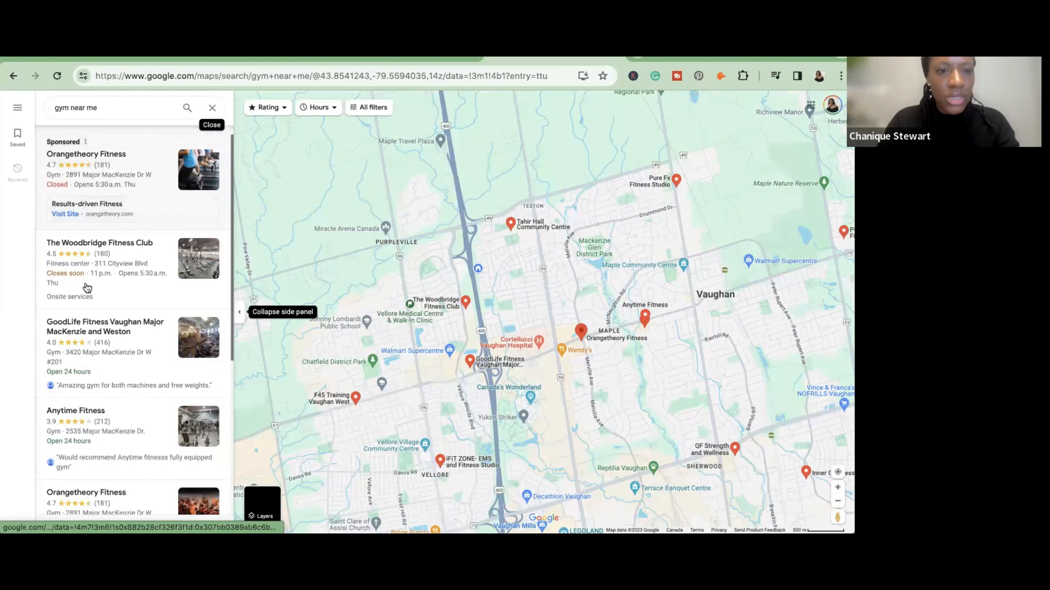
scroll(96, 310, "down", 2)
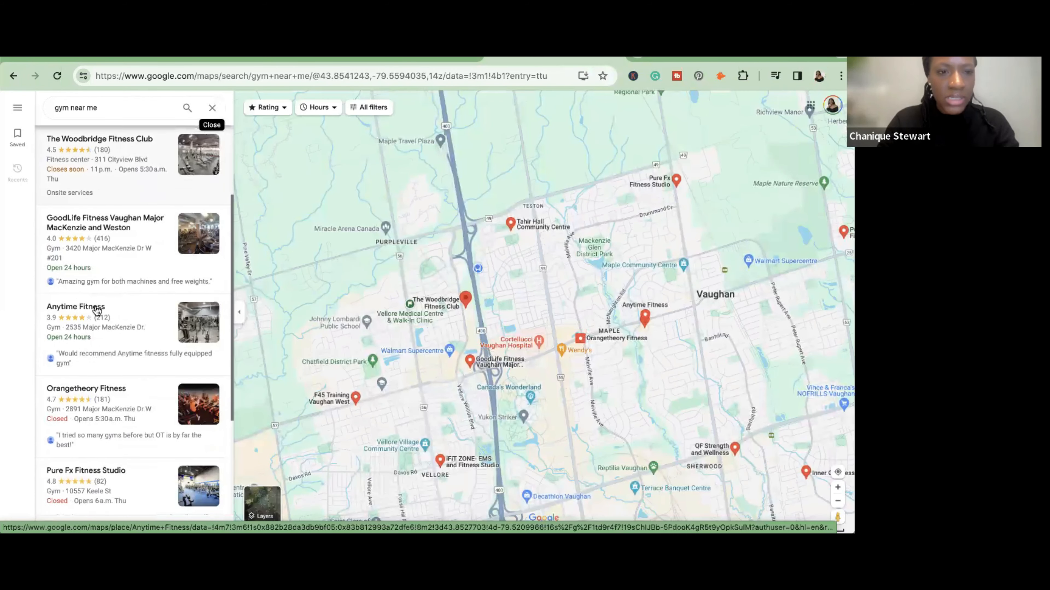
scroll(97, 309, "up", 1)
scroll(103, 215, "up", 1)
scroll(103, 212, "down", 1)
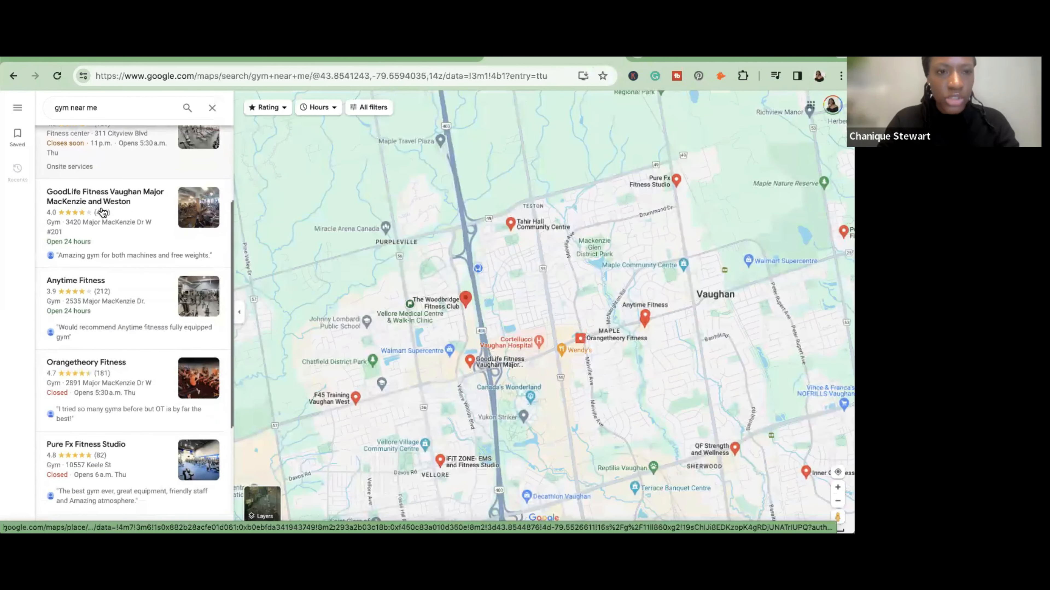
scroll(103, 212, "down", 1)
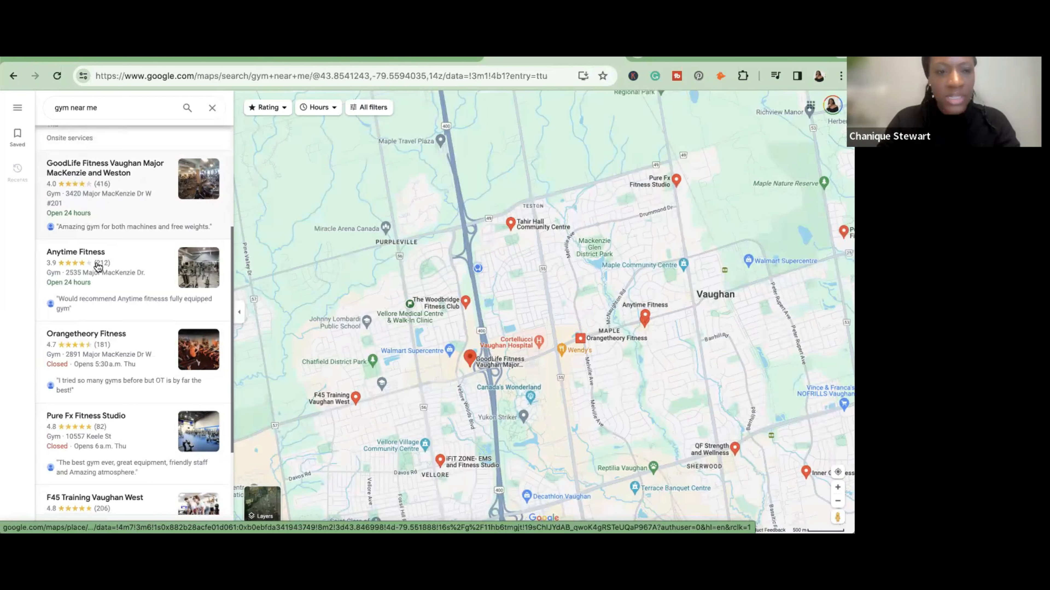
scroll(98, 267, "down", 2)
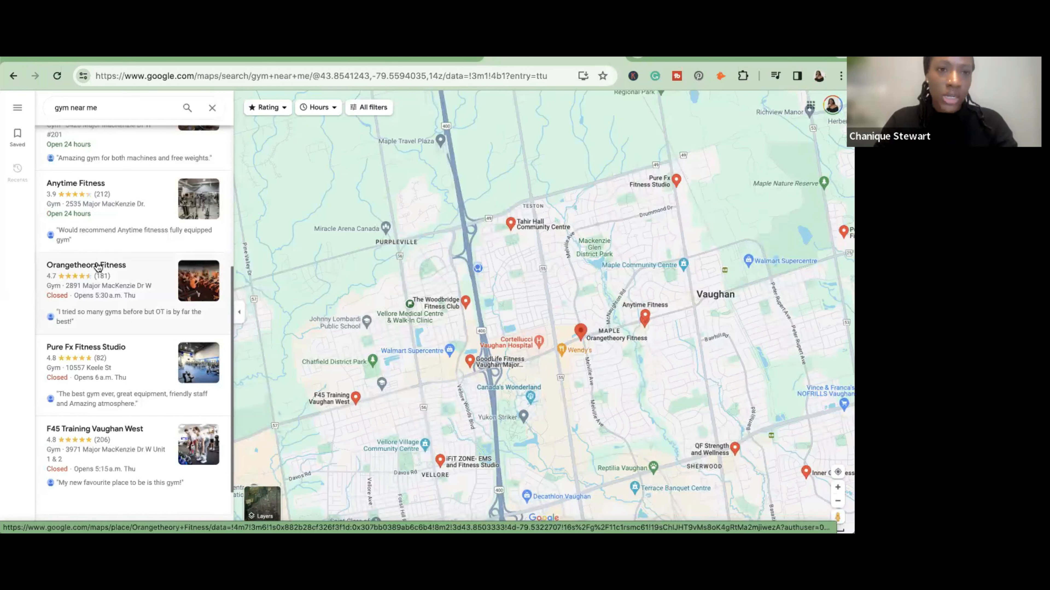
scroll(89, 206, "up", 2)
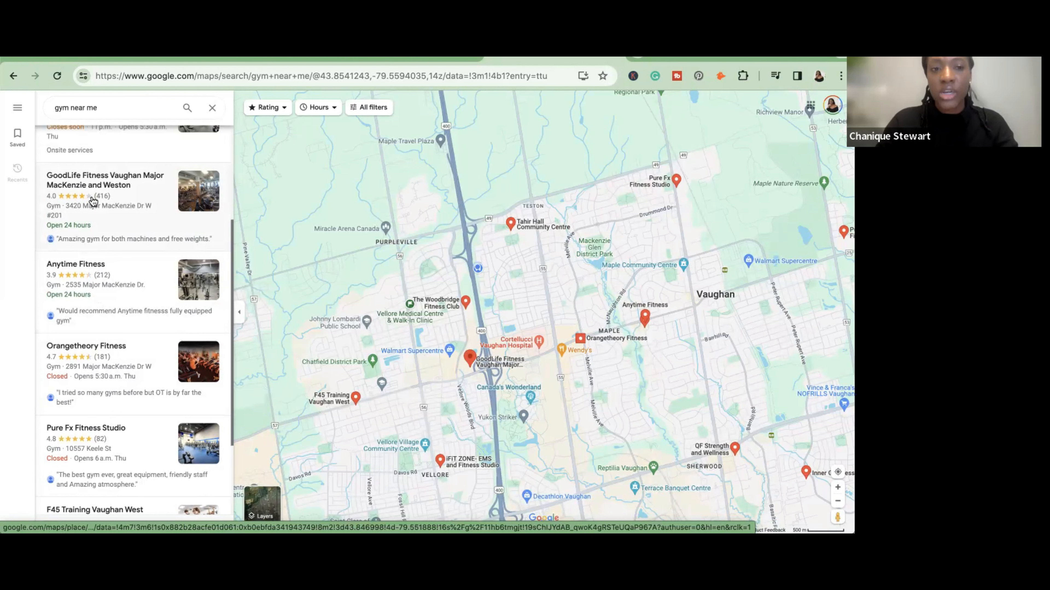
scroll(92, 201, "down", 1)
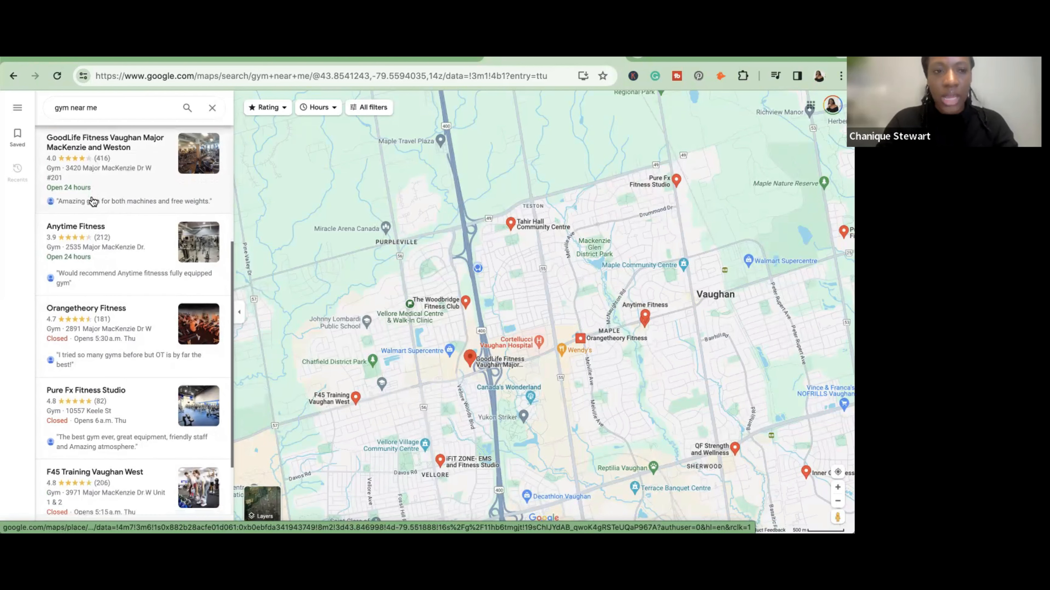
scroll(91, 201, "down", 6)
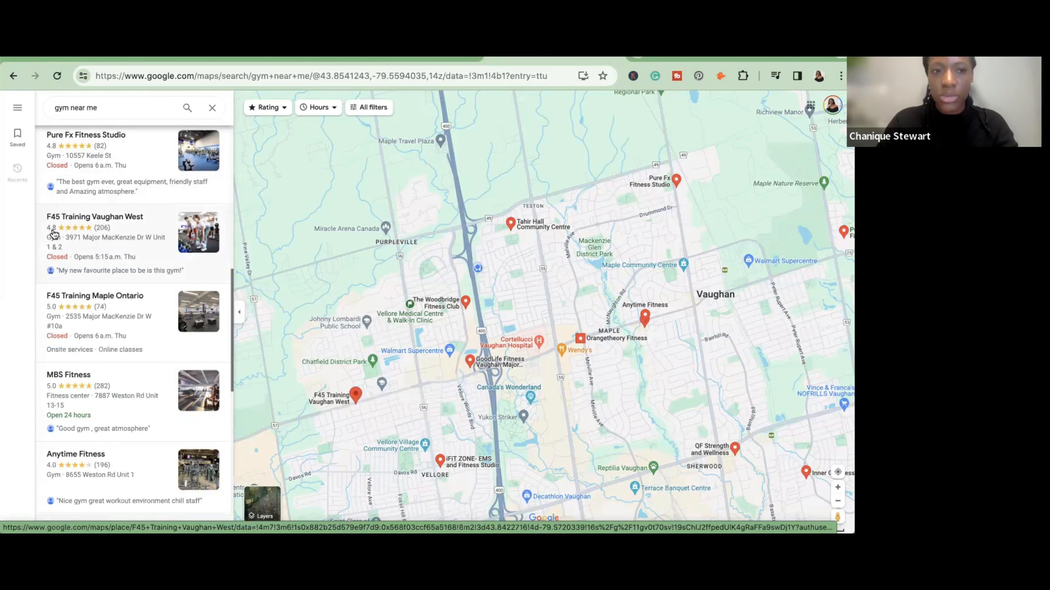
scroll(55, 234, "down", 1)
scroll(55, 234, "down", 2)
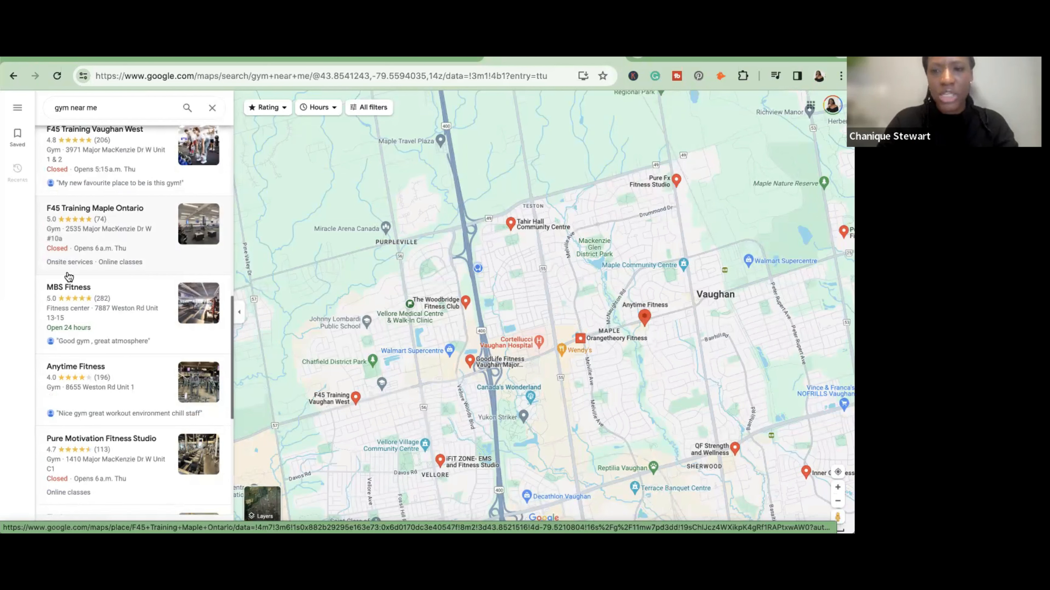
scroll(68, 276, "down", 2)
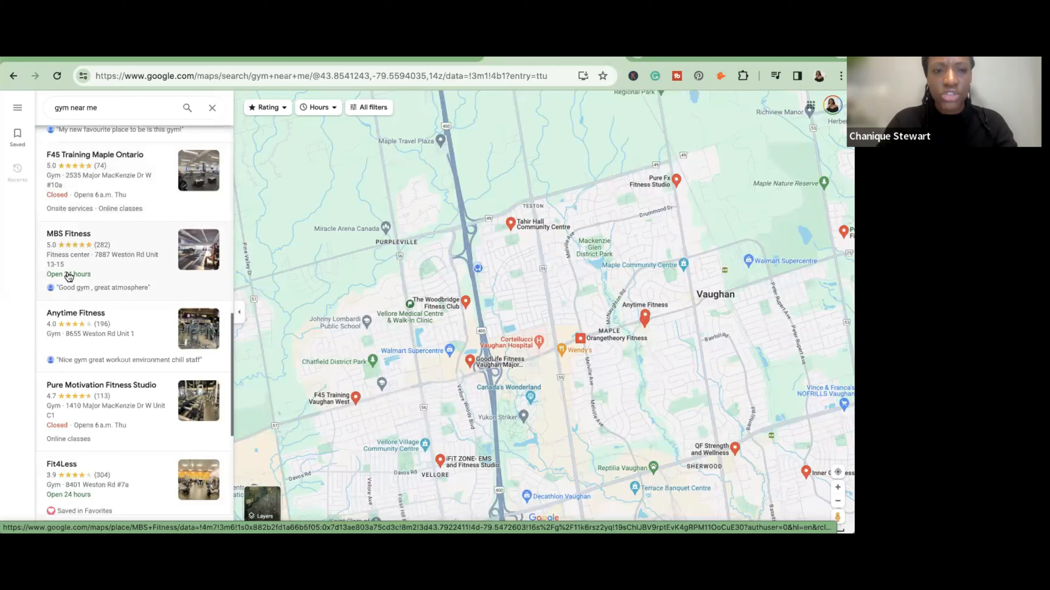
scroll(69, 277, "down", 4)
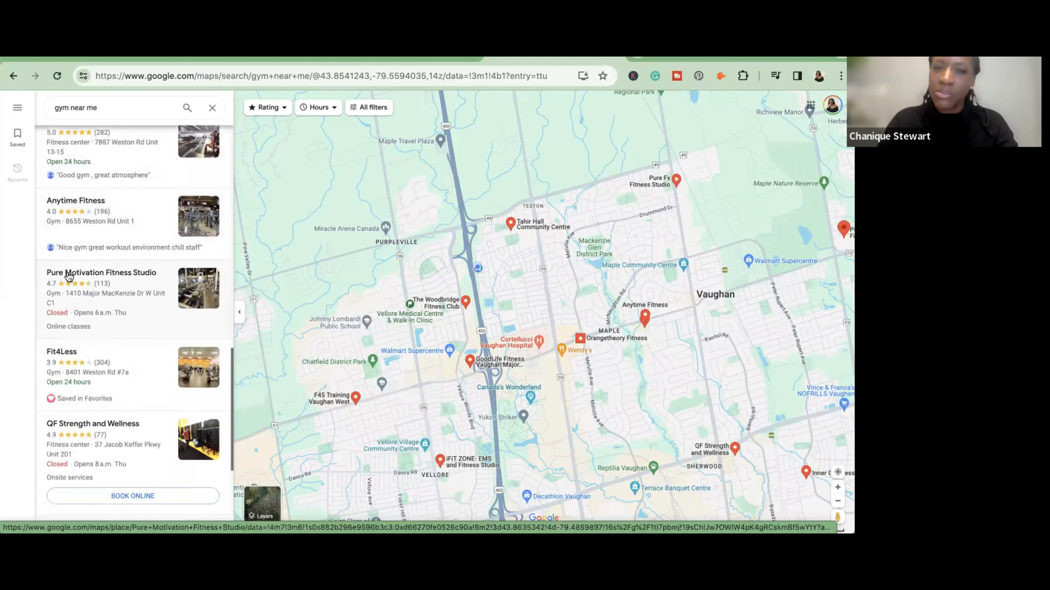
scroll(69, 276, "down", 1)
scroll(69, 276, "down", 3)
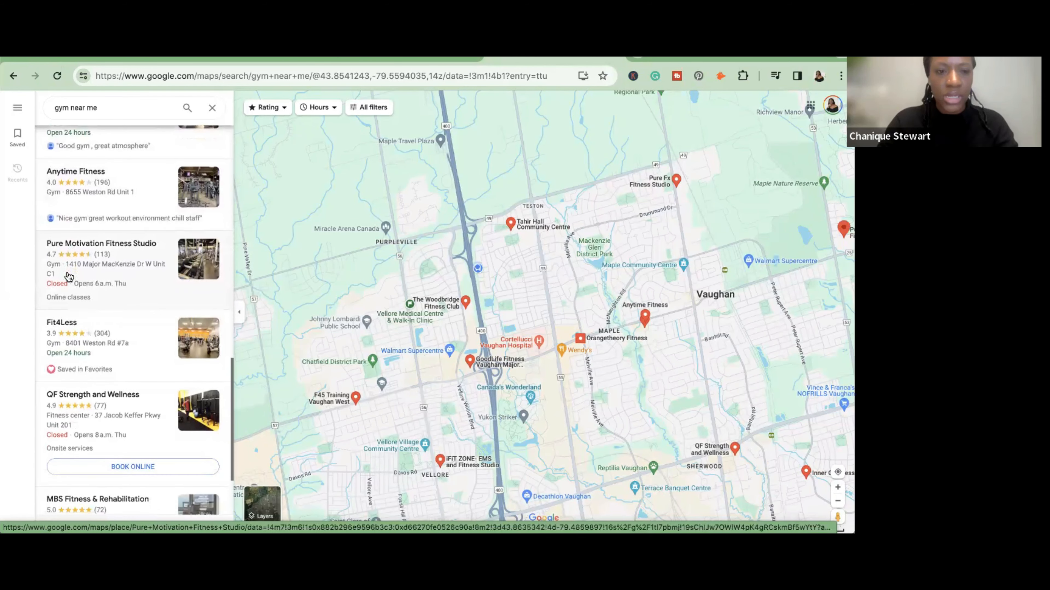
scroll(69, 276, "down", 6)
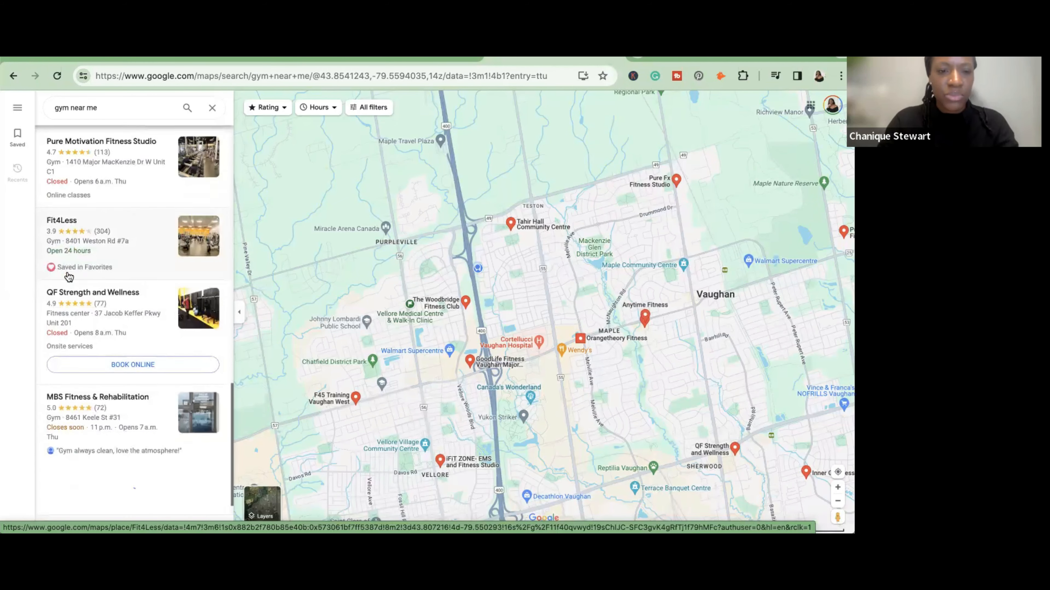
scroll(69, 276, "down", 3)
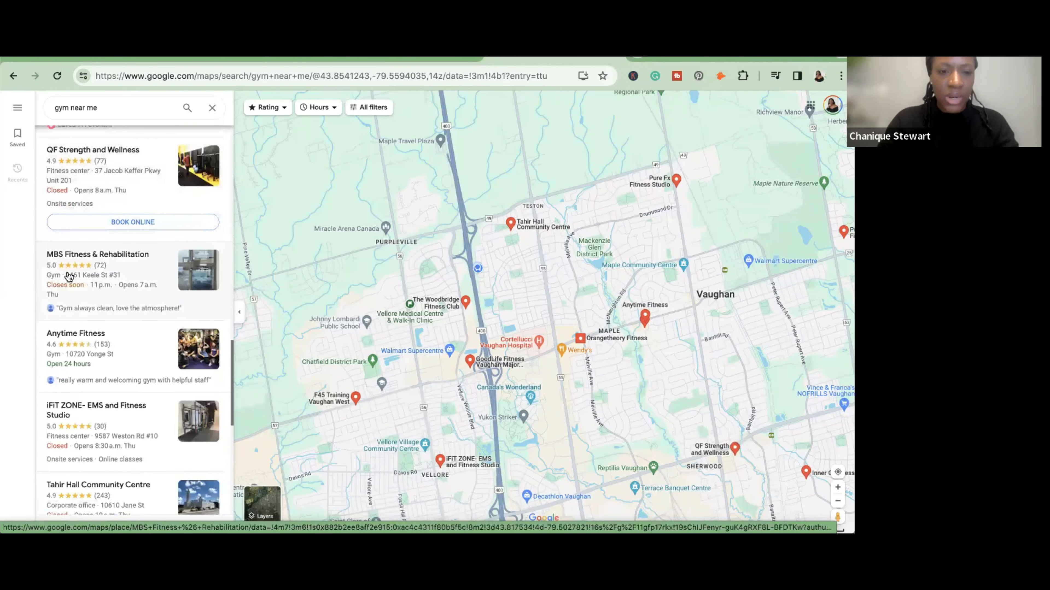
scroll(69, 276, "down", 3)
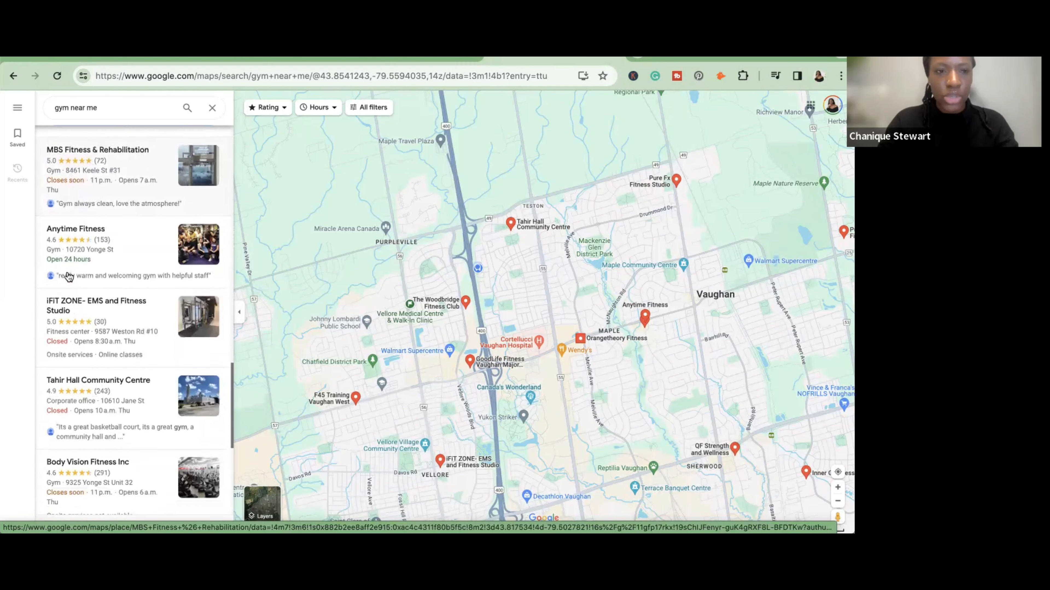
scroll(68, 276, "down", 5)
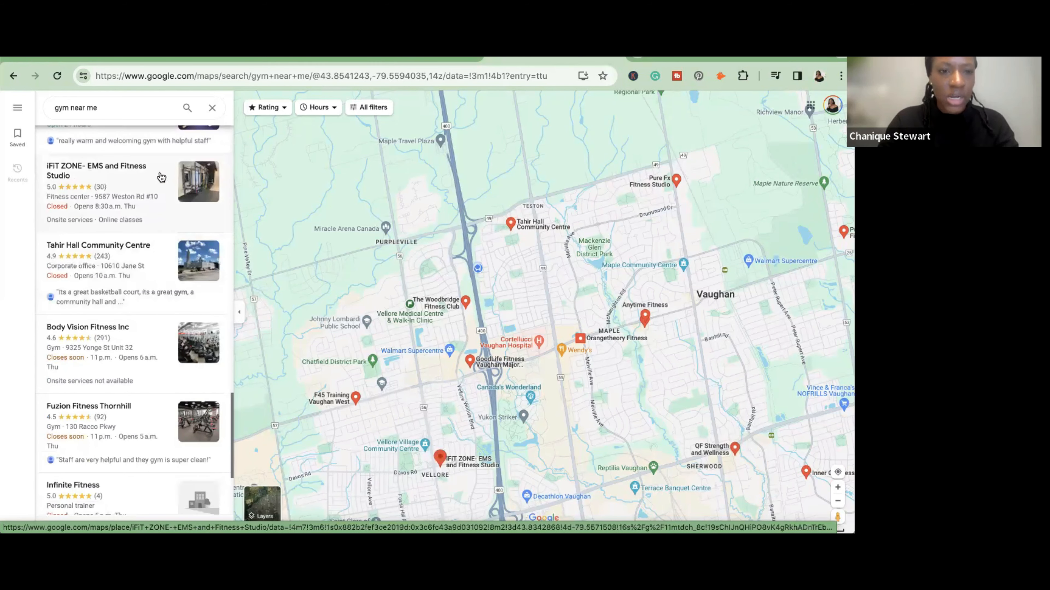
- Open the iFiT ZONE- EMS and Fitness Studio listing, check its contact details and visit its website, ifitzone.ca
left_click(161, 177)
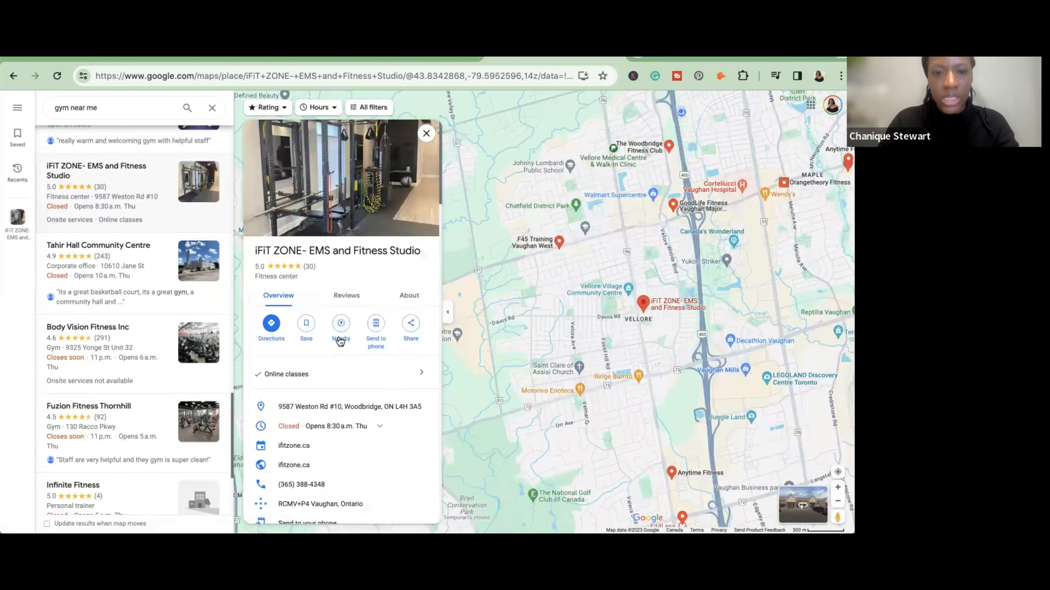
scroll(339, 340, "down", 2)
scroll(339, 340, "up", 1)
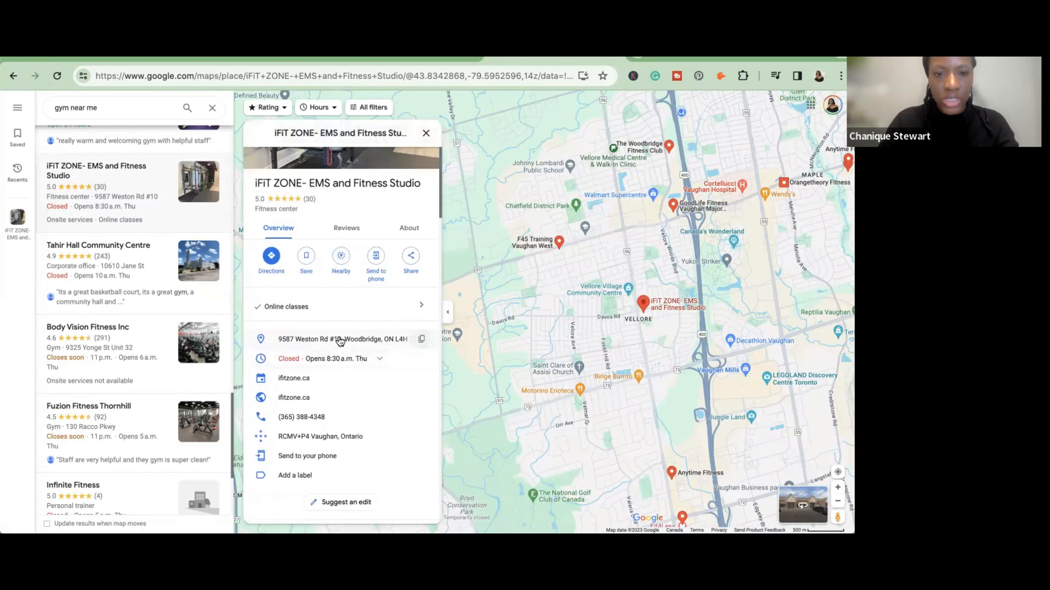
left_click(293, 397)
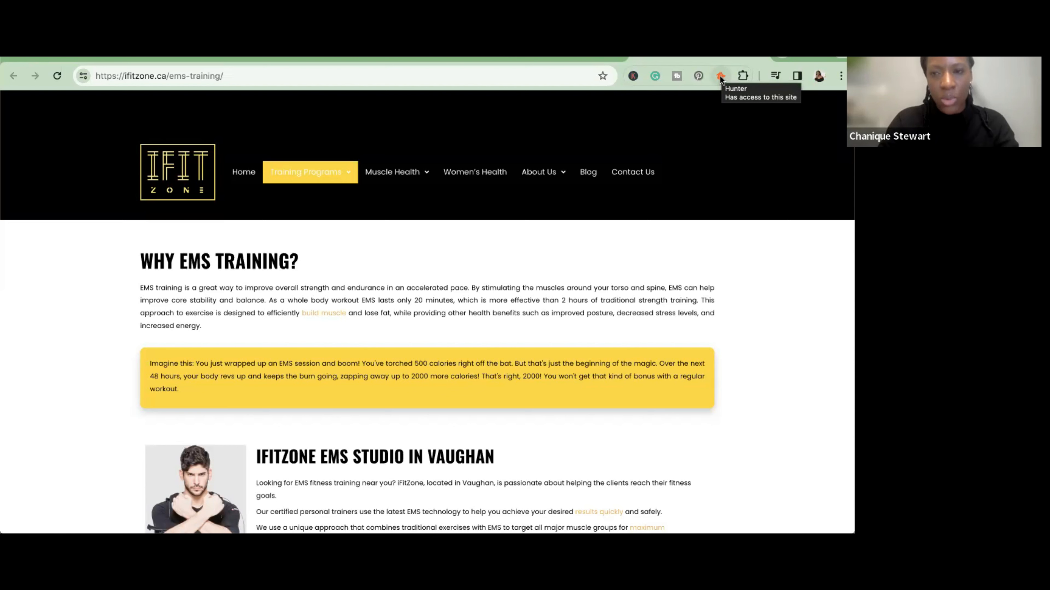
- Look up the contact emails for ifitzone.ca with the Hunter extension
left_click(720, 77)
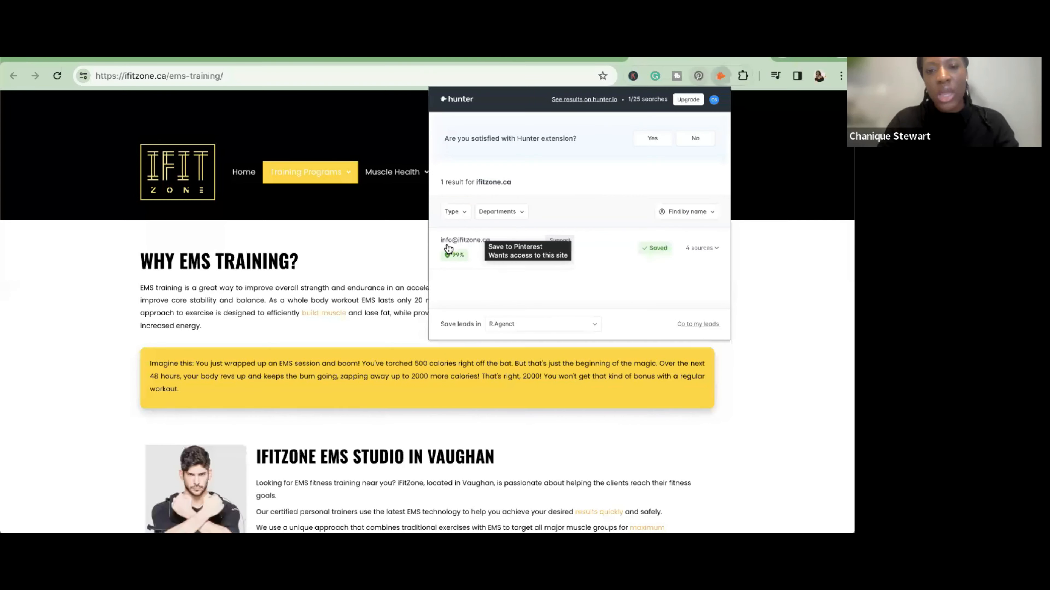
left_click(460, 246)
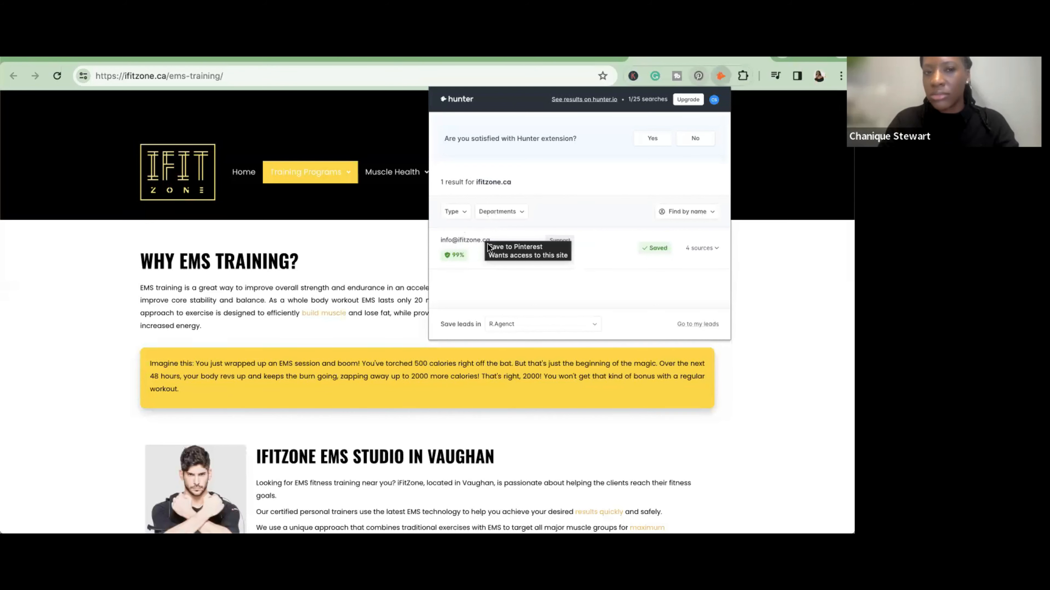
- Return to the Google Maps gym results and open the Fuzion Fitness Thornhill listing and its website
left_click(756, 58)
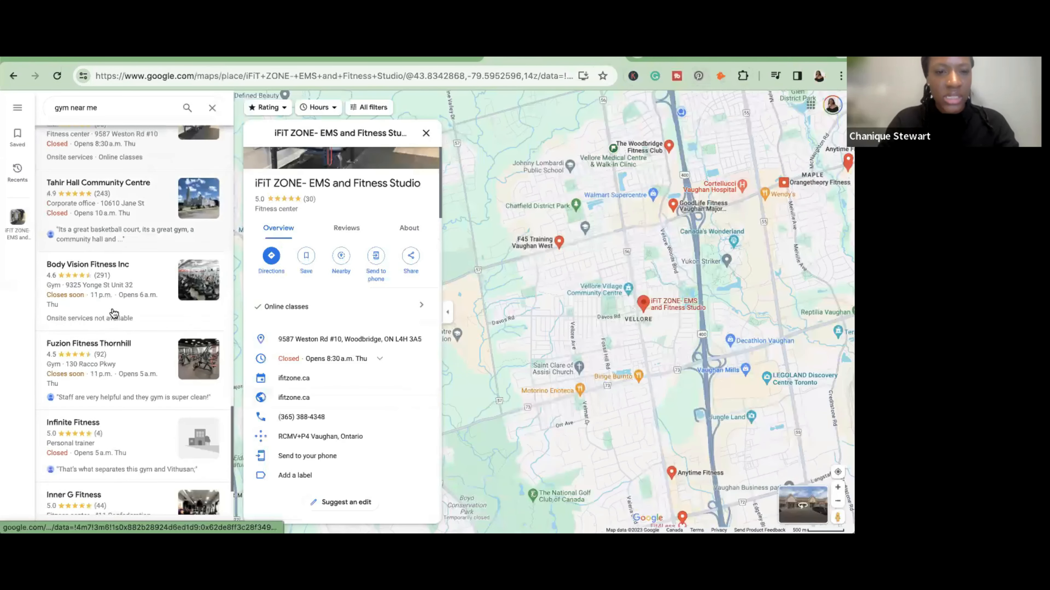
left_click(114, 313)
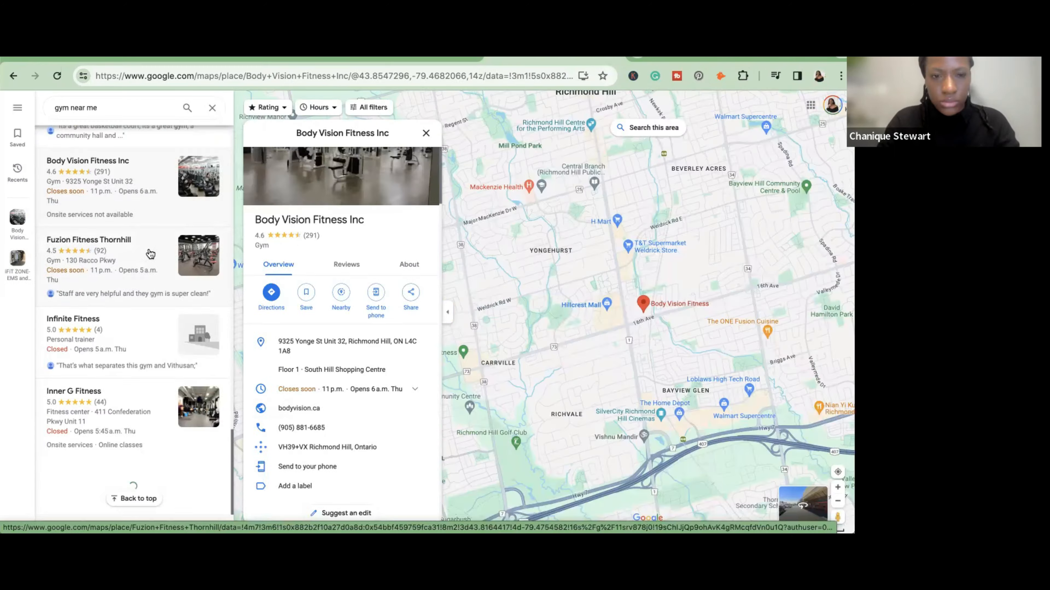
left_click(147, 251)
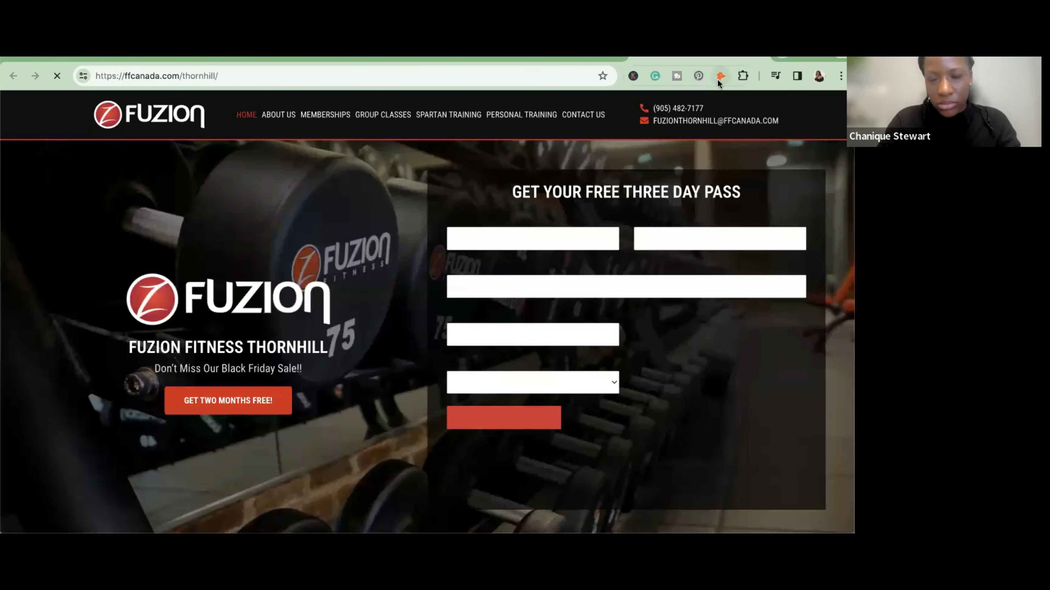
- Look up the contact emails for ffcanada.com with Hunter and review each address's confidence score, sources and saved status
left_click(719, 78)
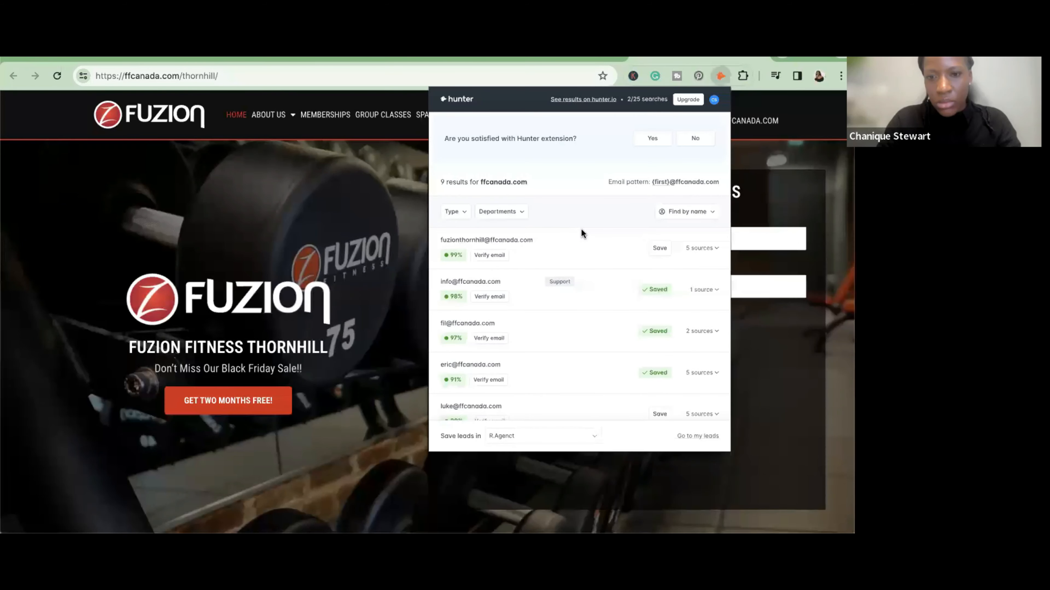
scroll(582, 232, "down", 1)
scroll(581, 232, "down", 3)
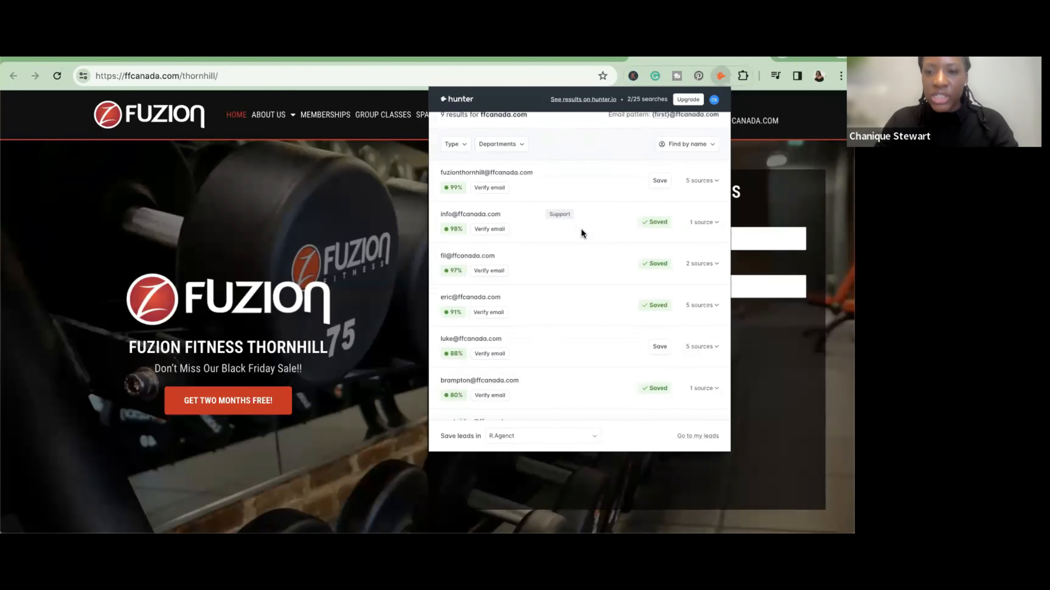
scroll(552, 242, "down", 2)
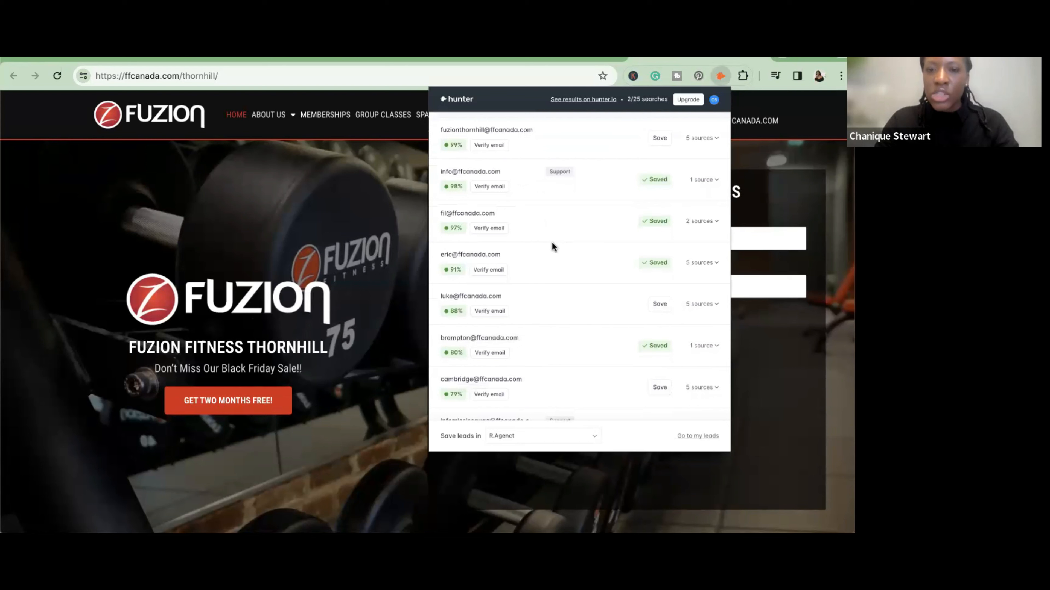
scroll(518, 175, "up", 6)
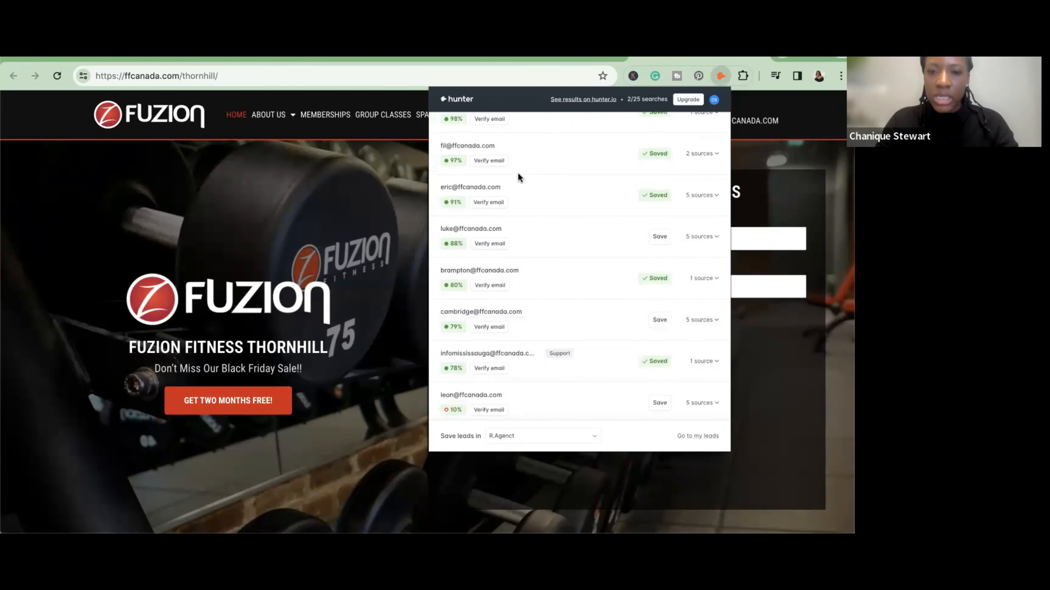
scroll(518, 177, "up", 1)
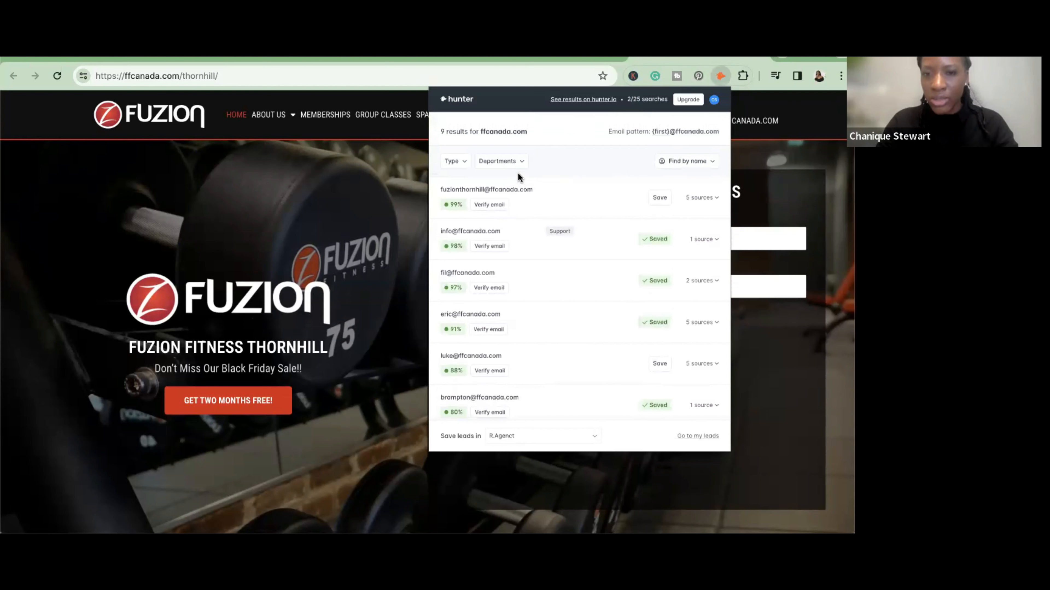
scroll(518, 175, "down", 4)
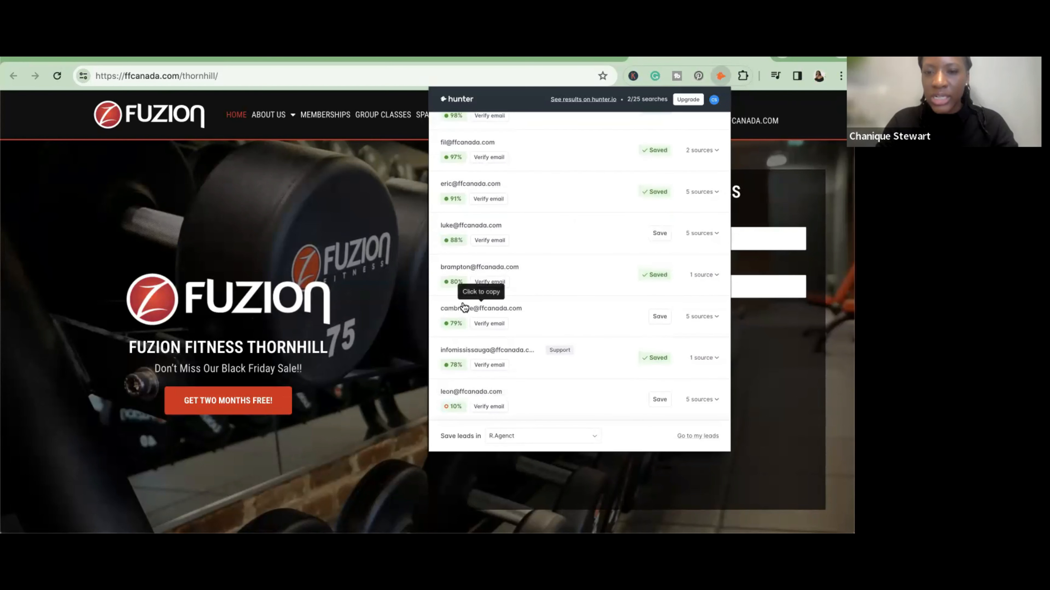
scroll(573, 267, "up", 5)
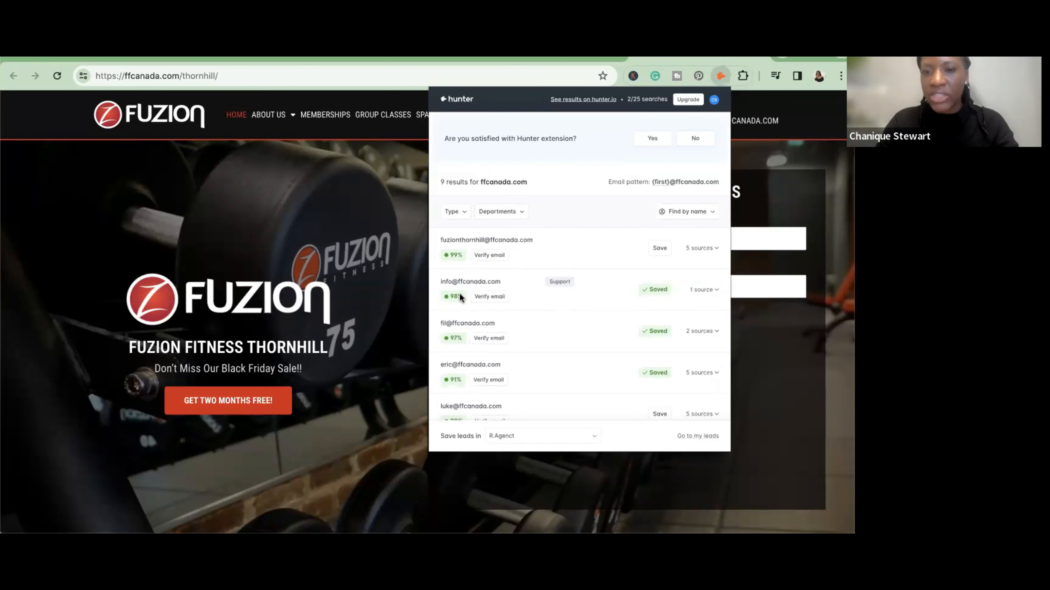
scroll(575, 288, "down", 1)
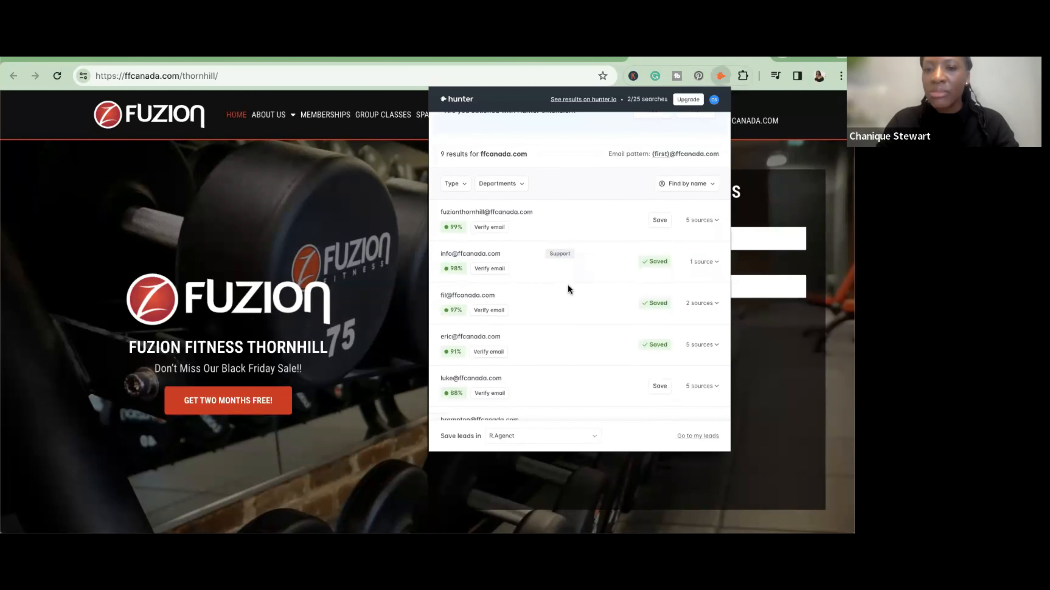
scroll(546, 286, "down", 2)
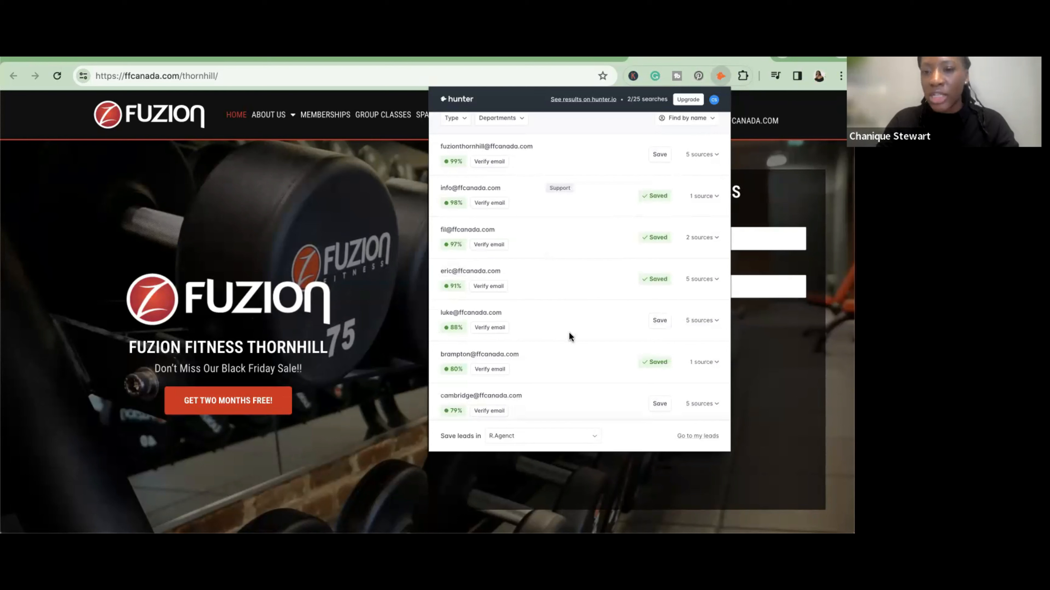
- Save all the remaining unsaved ffcanada.com contact emails in the Hunter results as leads in the R.Agenct list
scroll(546, 388, "down", 3)
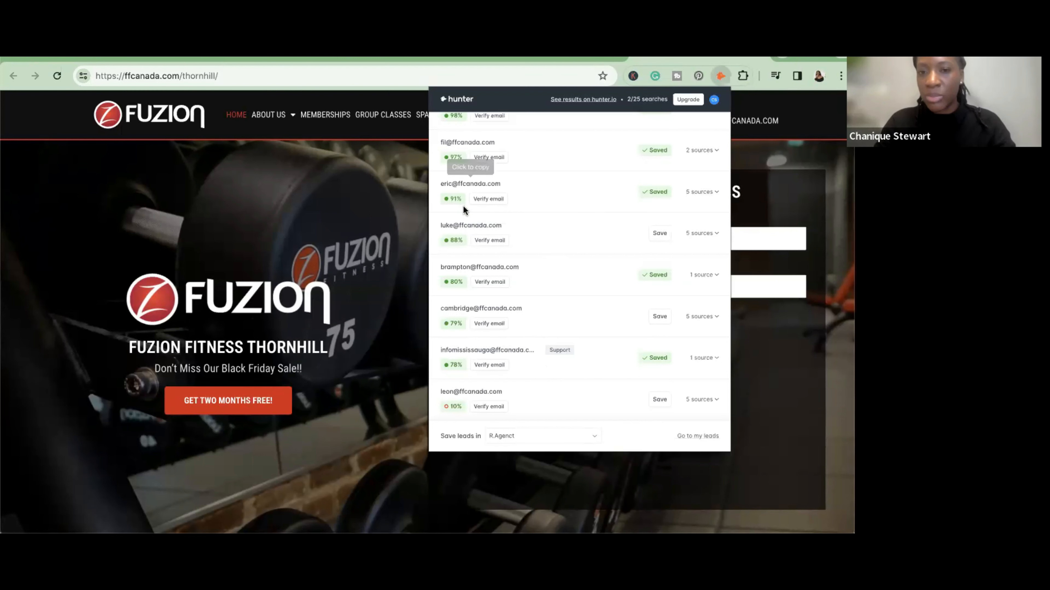
scroll(456, 248, "up", 2)
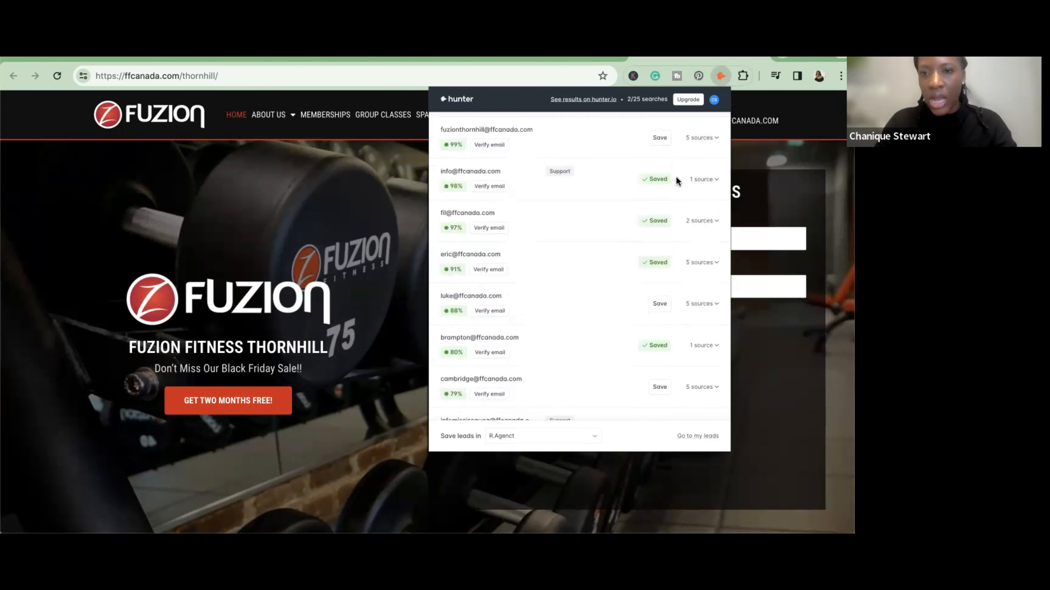
scroll(653, 389, "up", 3)
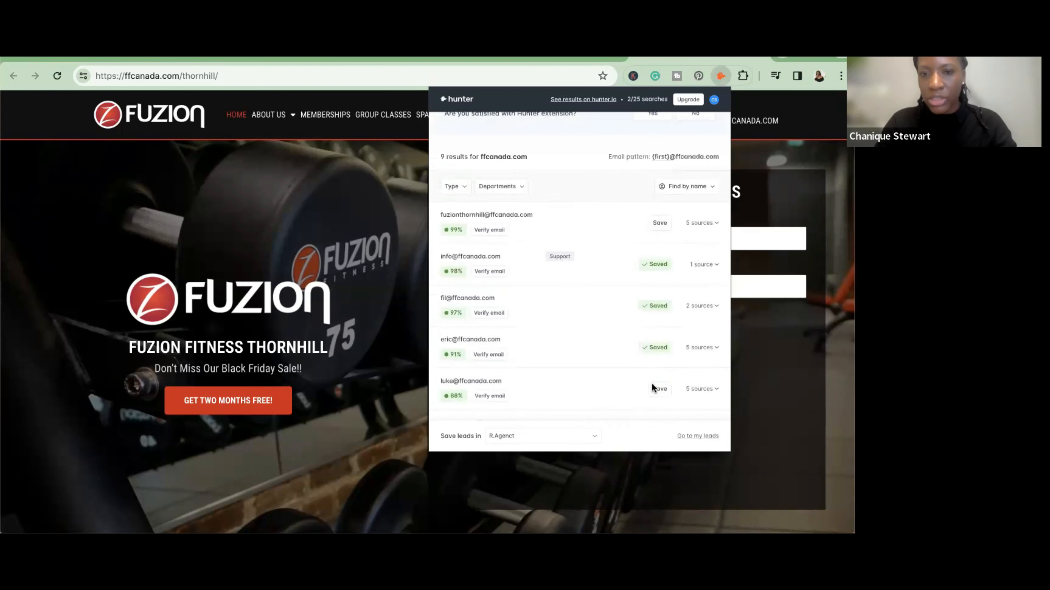
left_click(654, 255)
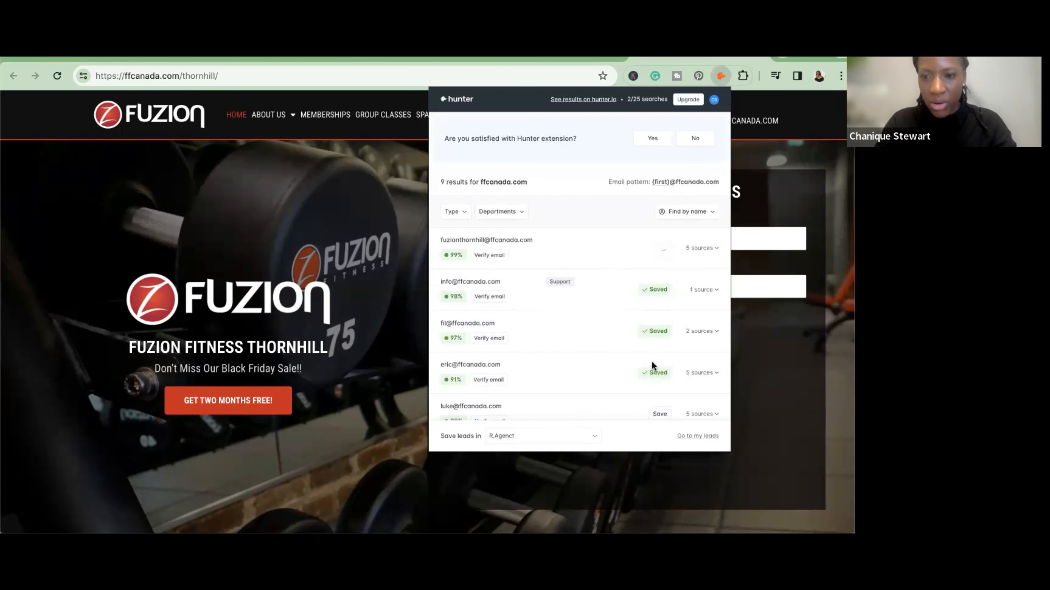
scroll(656, 368, "down", 3)
left_click(660, 305)
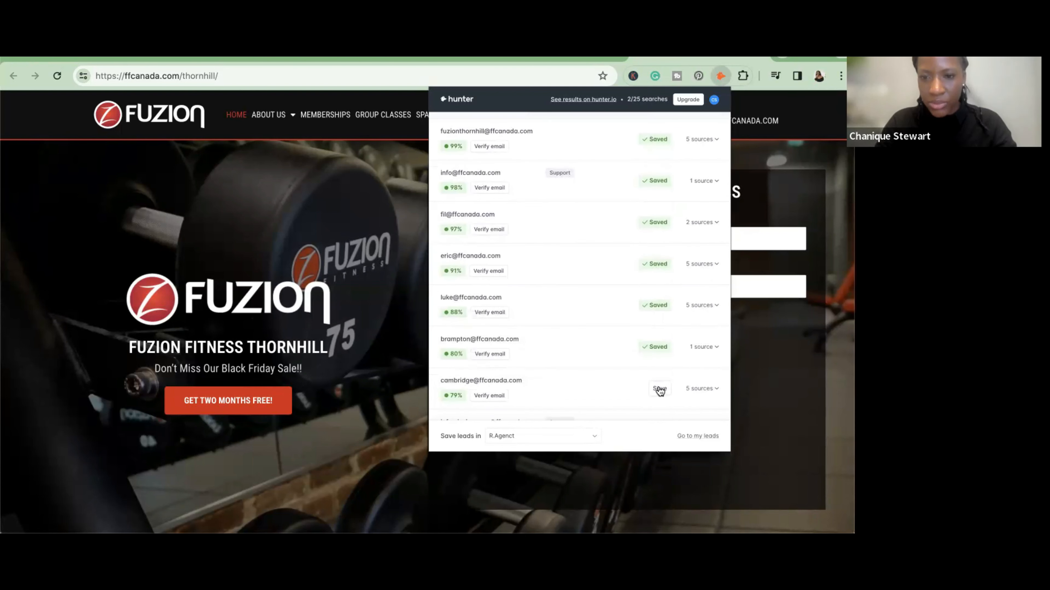
scroll(659, 376, "down", 2)
left_click(660, 362)
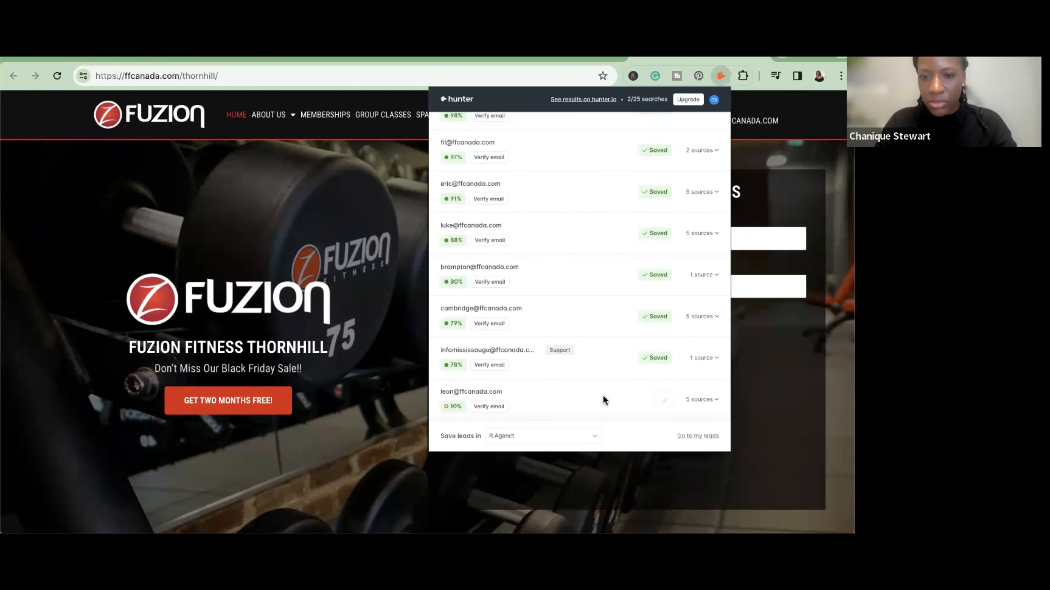
scroll(463, 306, "up", 1)
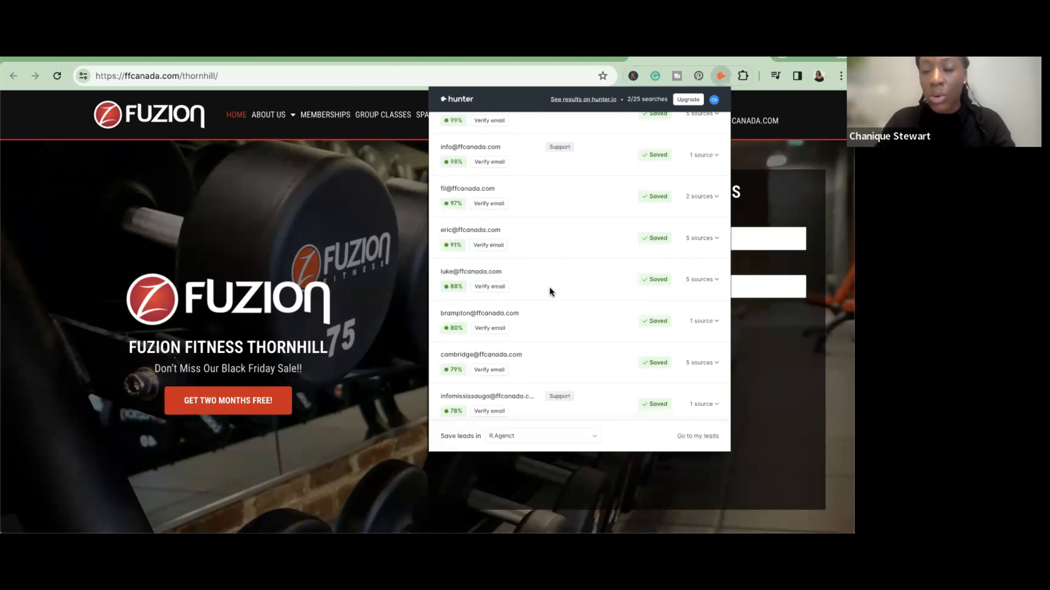
scroll(545, 299, "up", 1)
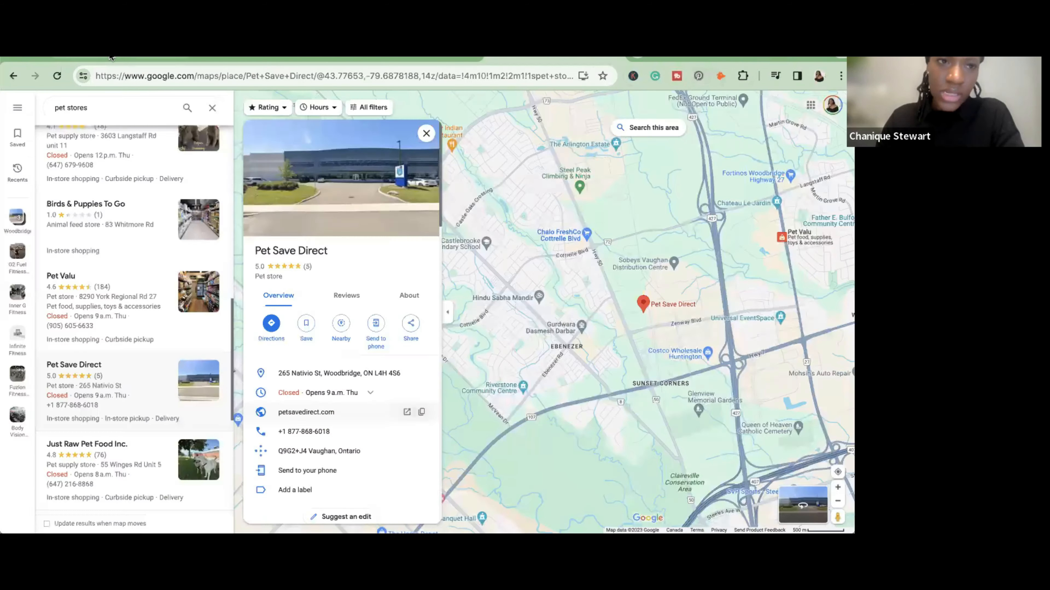
- Switch to the Hunter website and look through the existing email campaigns, examining their recipients, status and performance
left_click(110, 56)
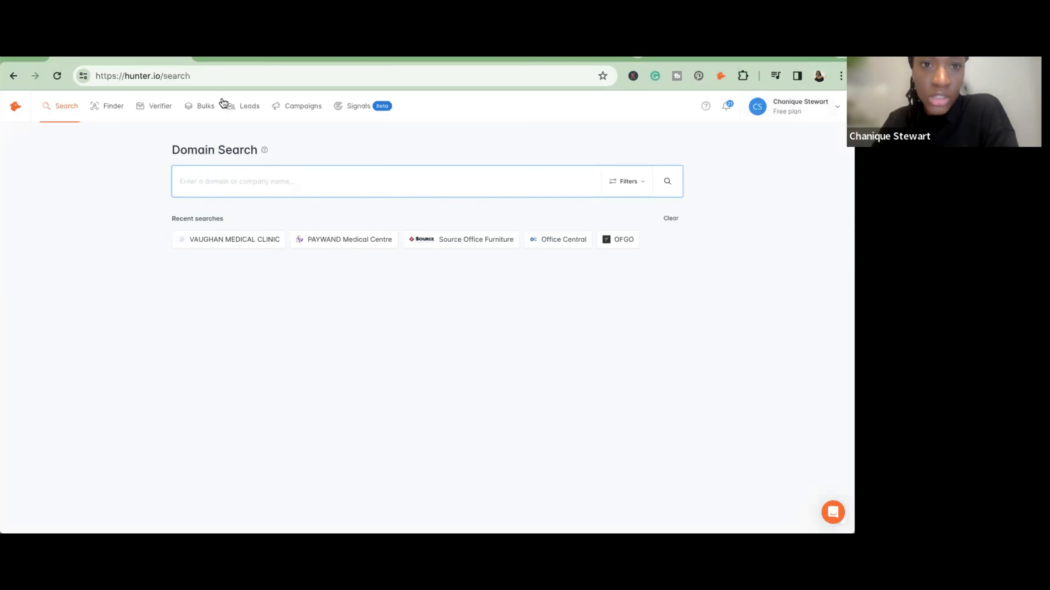
left_click(297, 107)
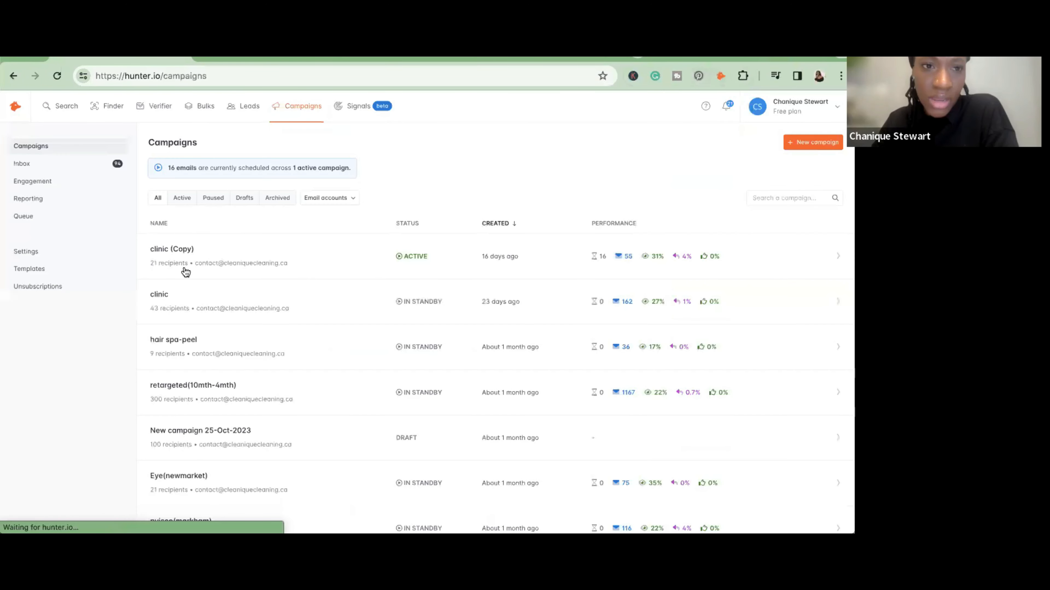
scroll(184, 271, "down", 8)
scroll(194, 261, "up", 4)
scroll(165, 352, "down", 4)
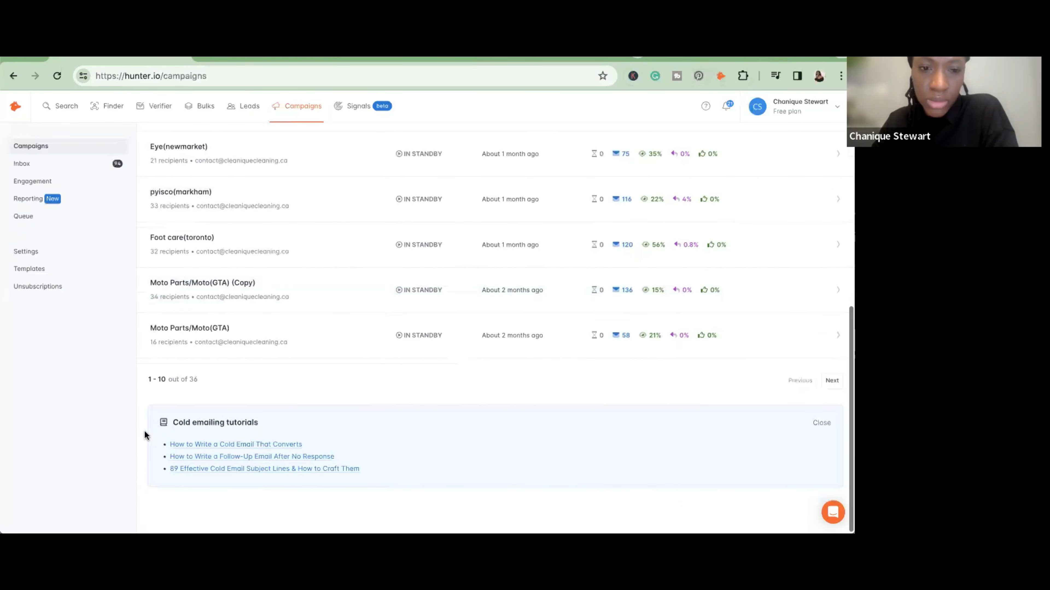
scroll(171, 312, "up", 3)
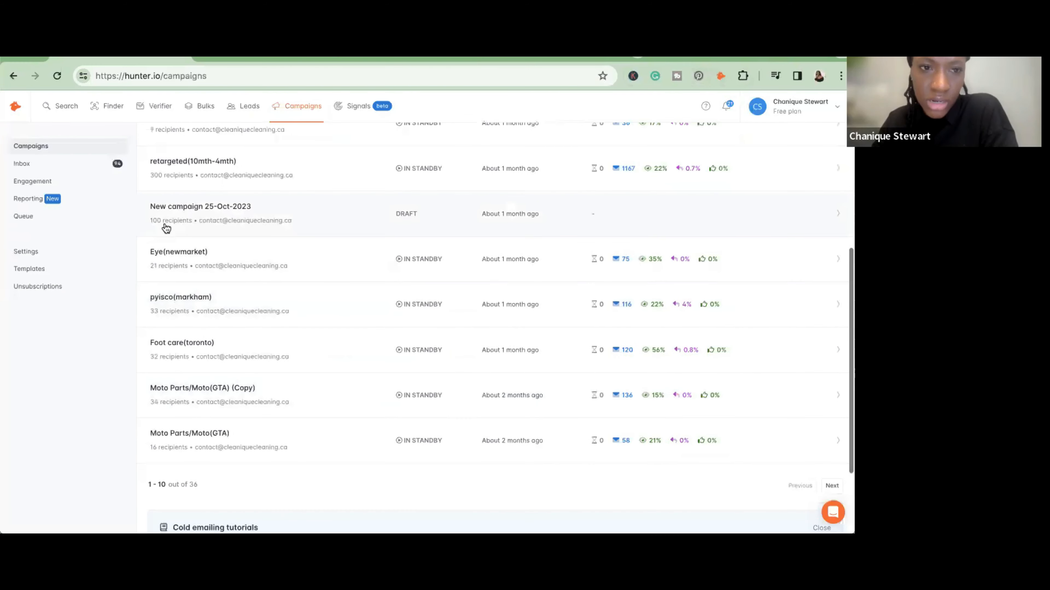
scroll(166, 229, "up", 6)
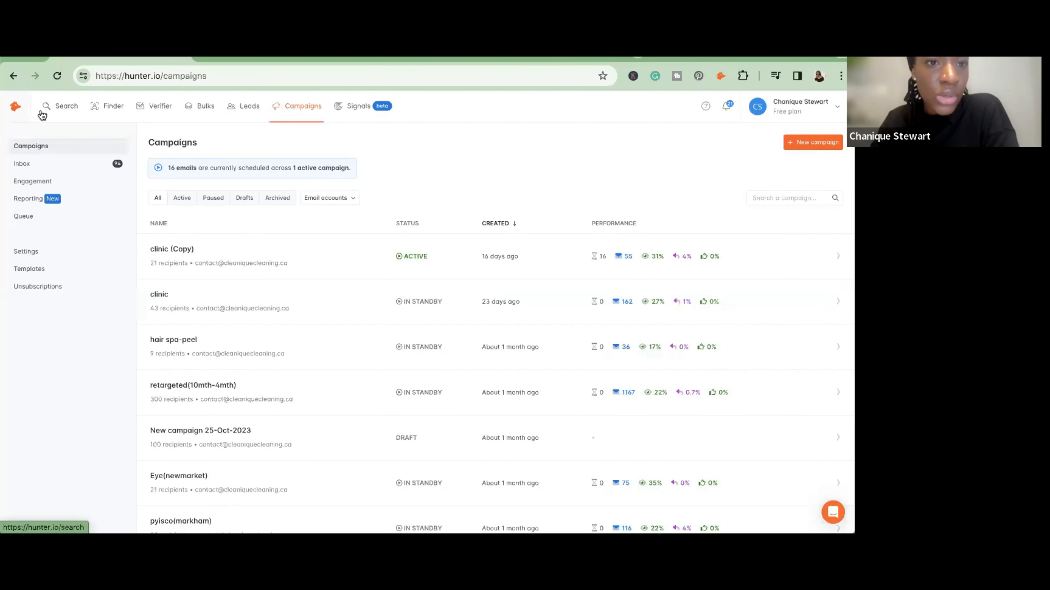
left_click(290, 109)
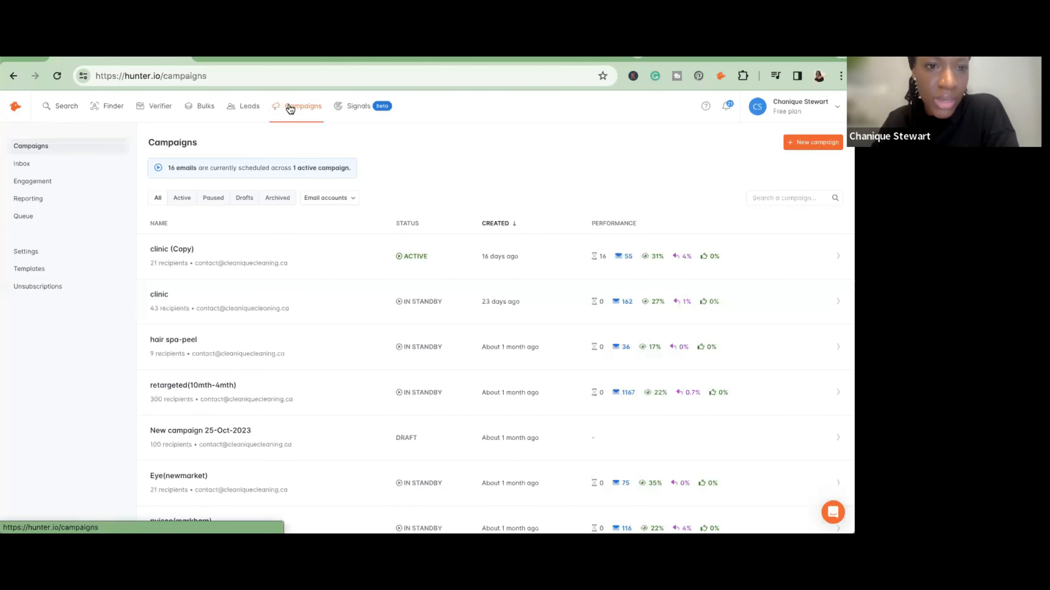
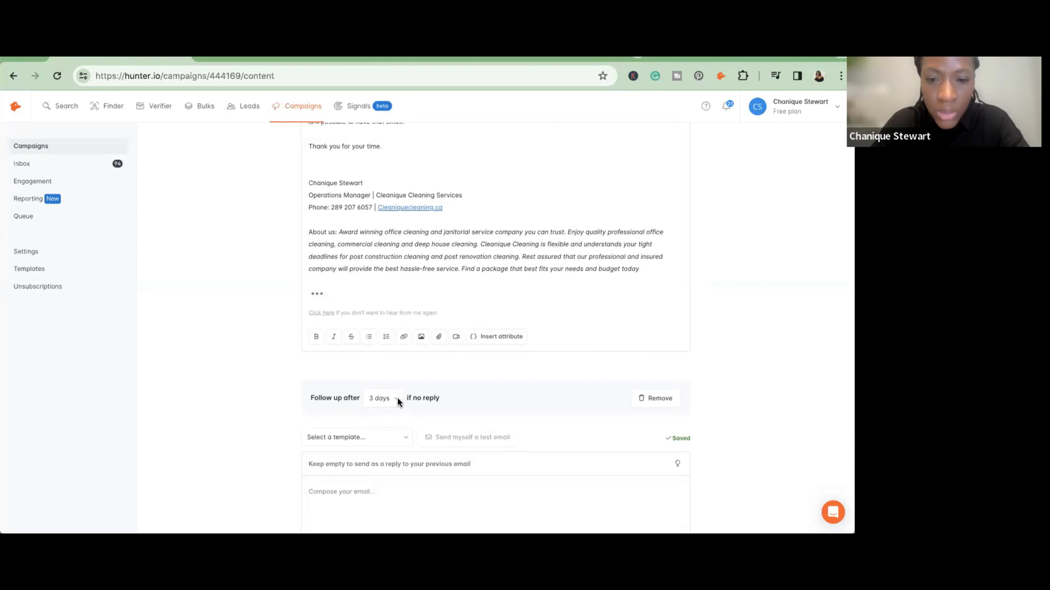
- Set the first follow-up to go out after 1 day without a reply and fill it with the Gen Follow up 1 template
left_click(396, 400)
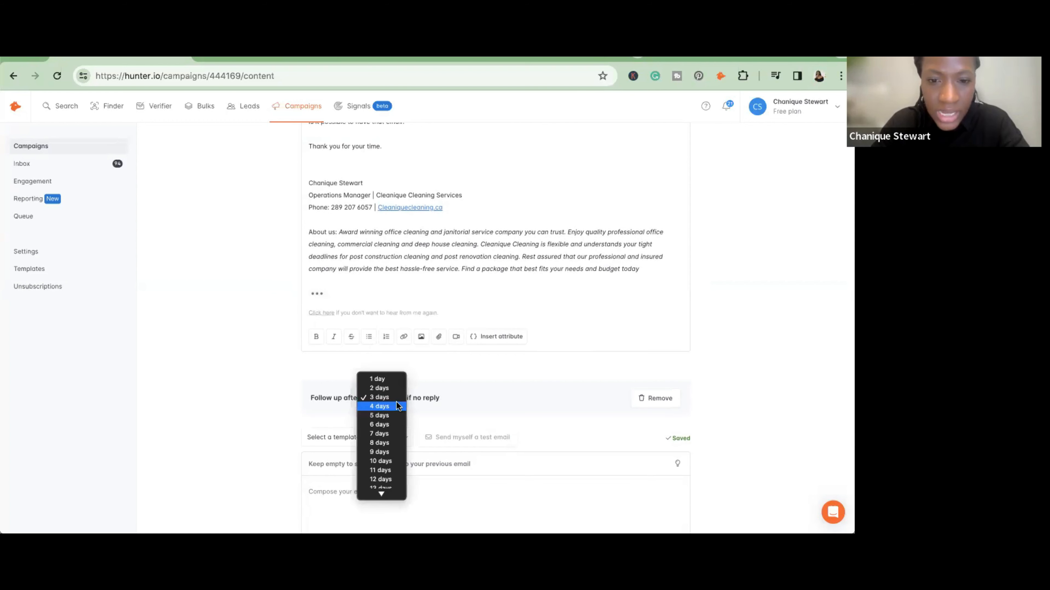
left_click(394, 378)
scroll(394, 378, "down", 4)
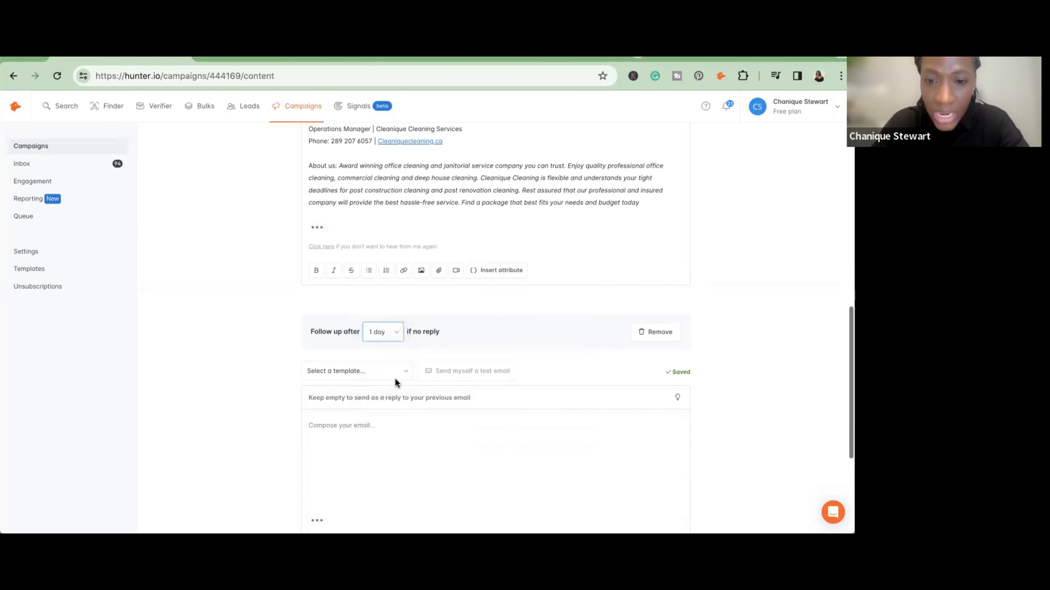
left_click(402, 286)
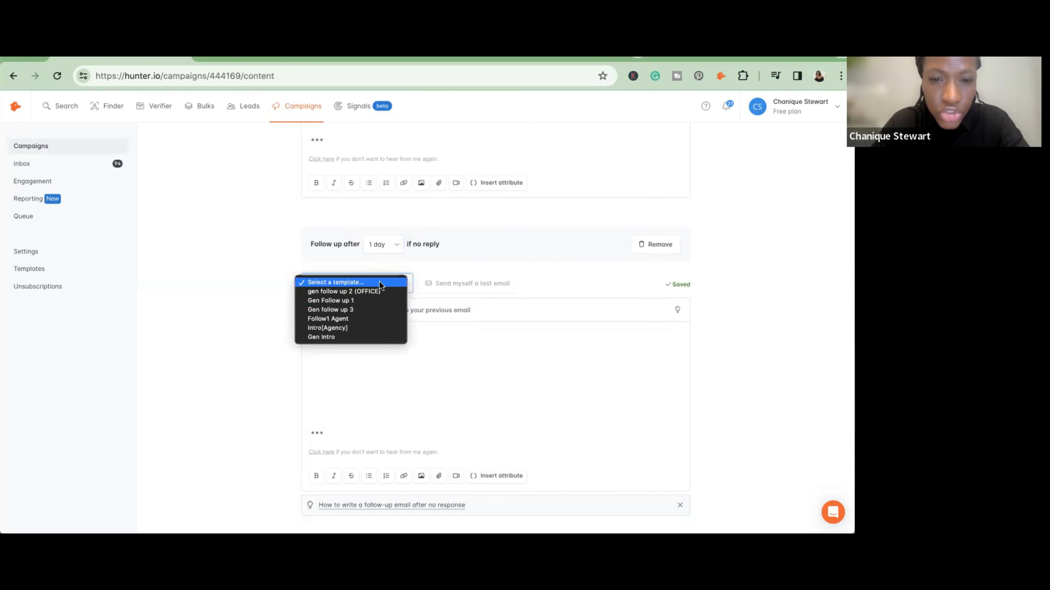
left_click(353, 300)
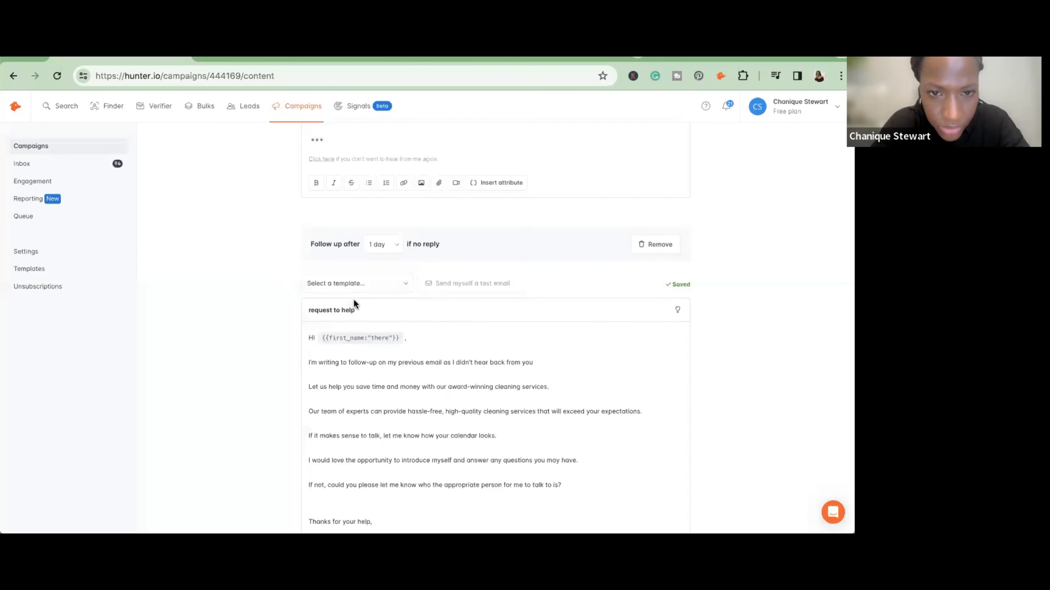
- Add a second follow-up email to the campaign and fill it with the gen follow up 2 (OFFICE) template
scroll(363, 334, "down", 4)
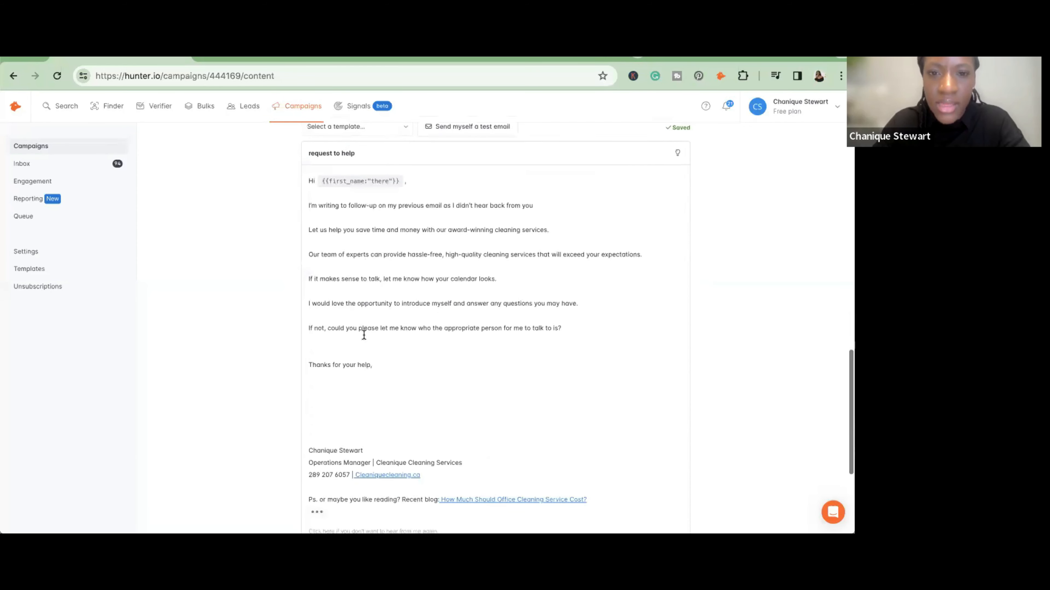
scroll(363, 334, "down", 6)
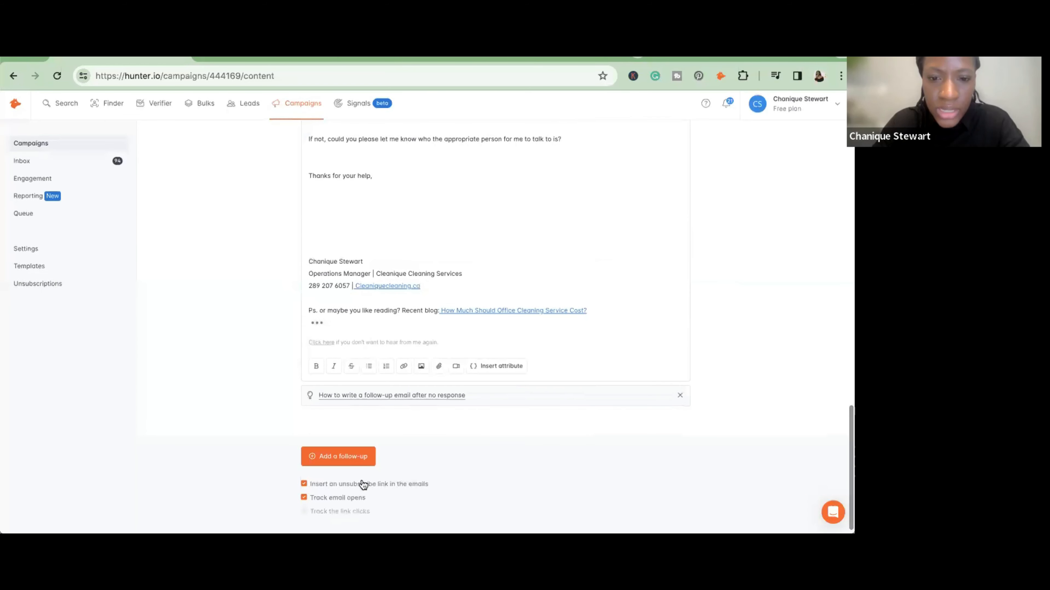
left_click(358, 461)
scroll(358, 461, "down", 3)
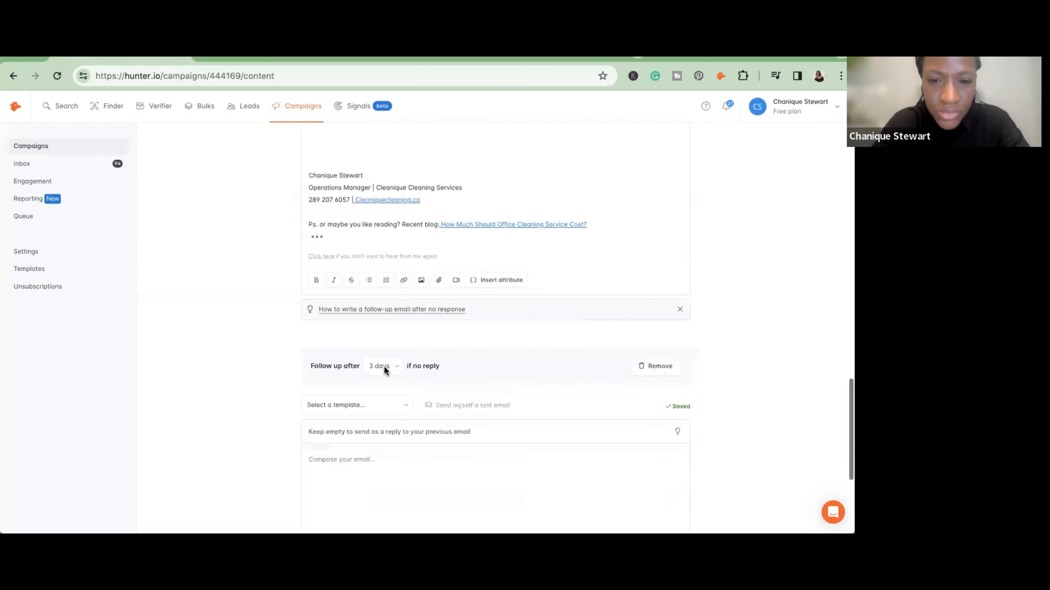
left_click(408, 407)
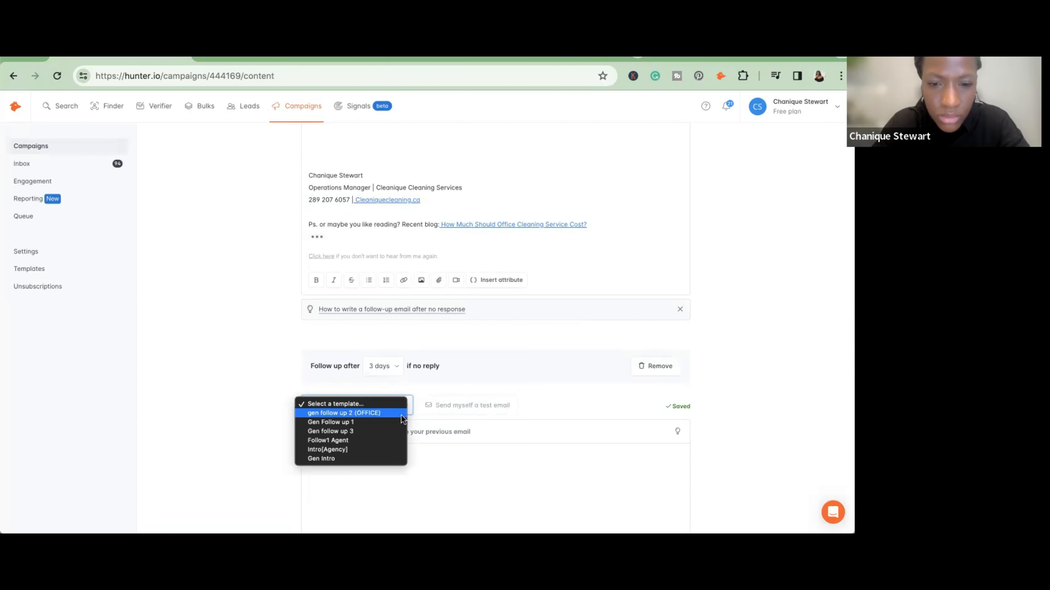
left_click(401, 414)
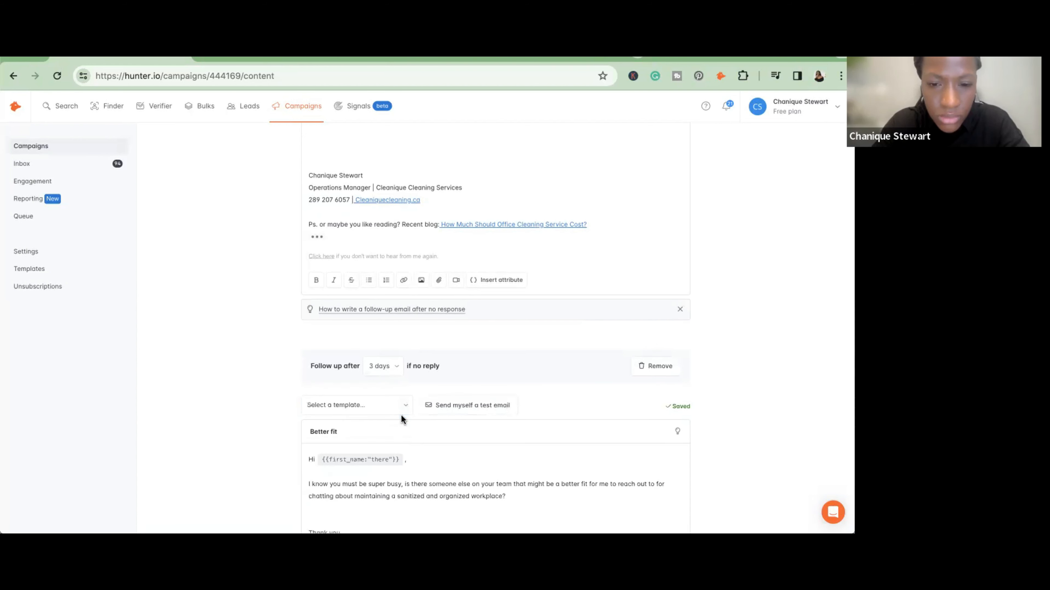
- Add a third follow-up email after the "Better fit" message and set its delay to 6 days without a reply
scroll(401, 415, "down", 2)
scroll(401, 416, "down", 2)
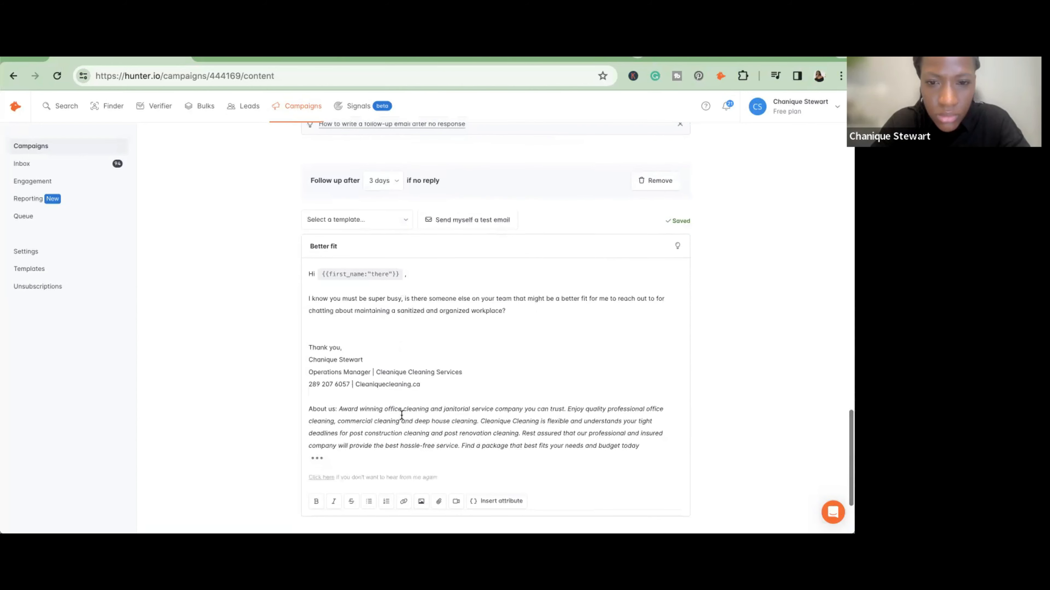
scroll(403, 409, "down", 1)
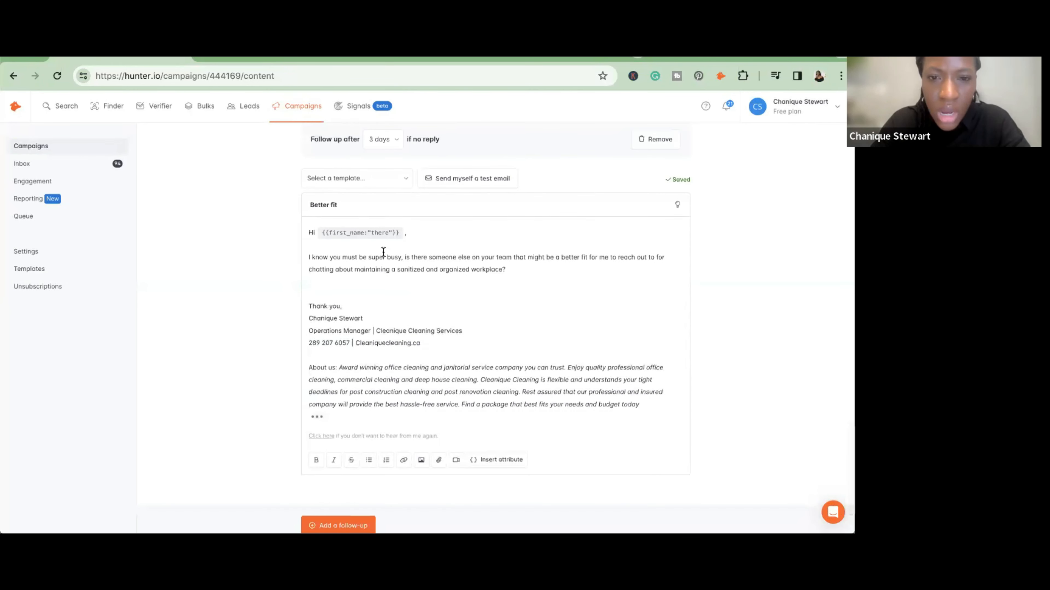
scroll(383, 253, "up", 8)
scroll(360, 244, "up", 2)
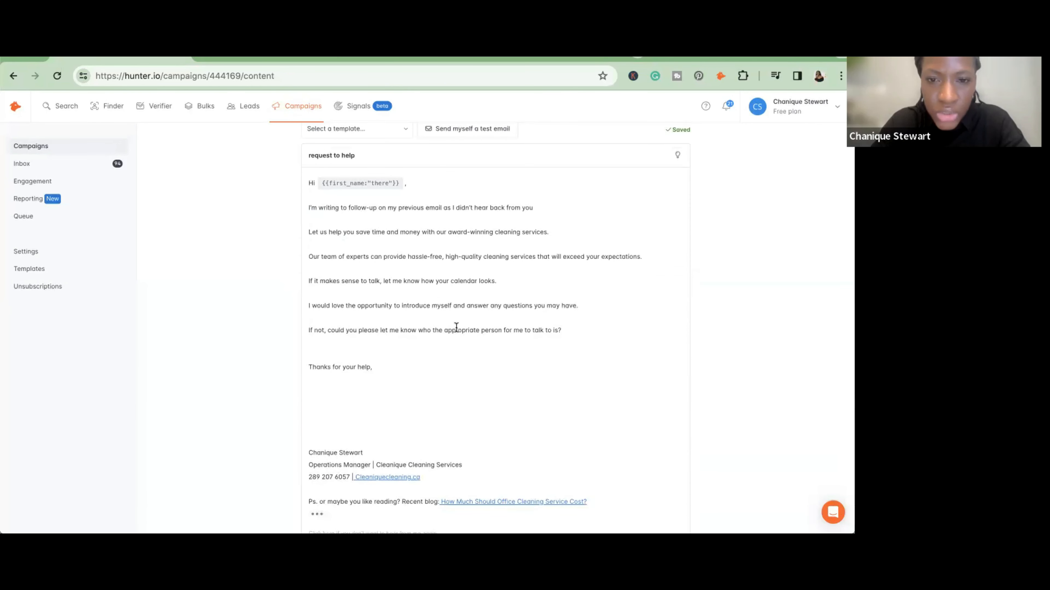
scroll(456, 326, "down", 10)
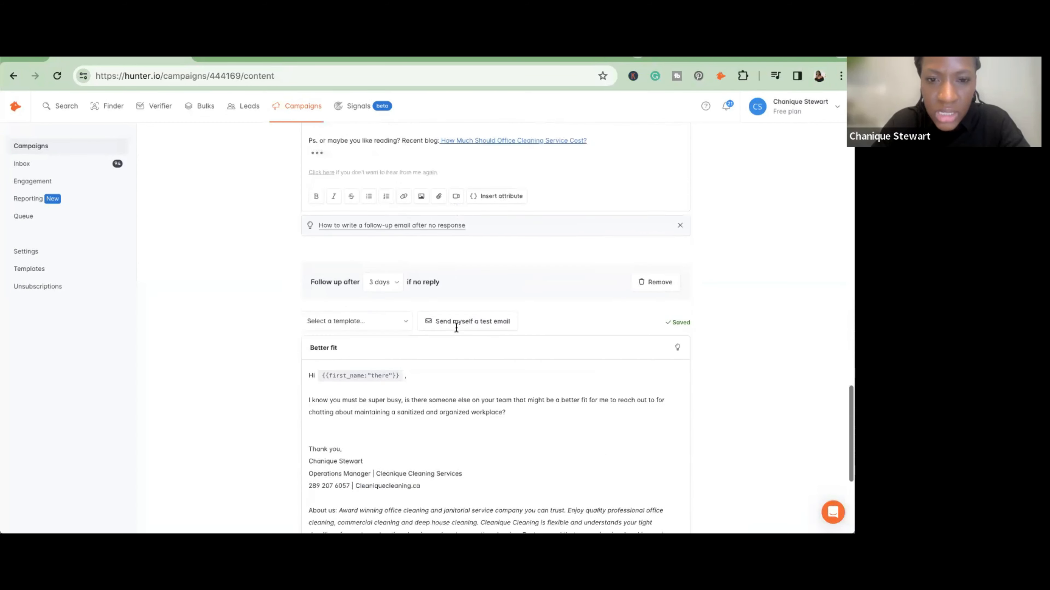
scroll(456, 327, "down", 2)
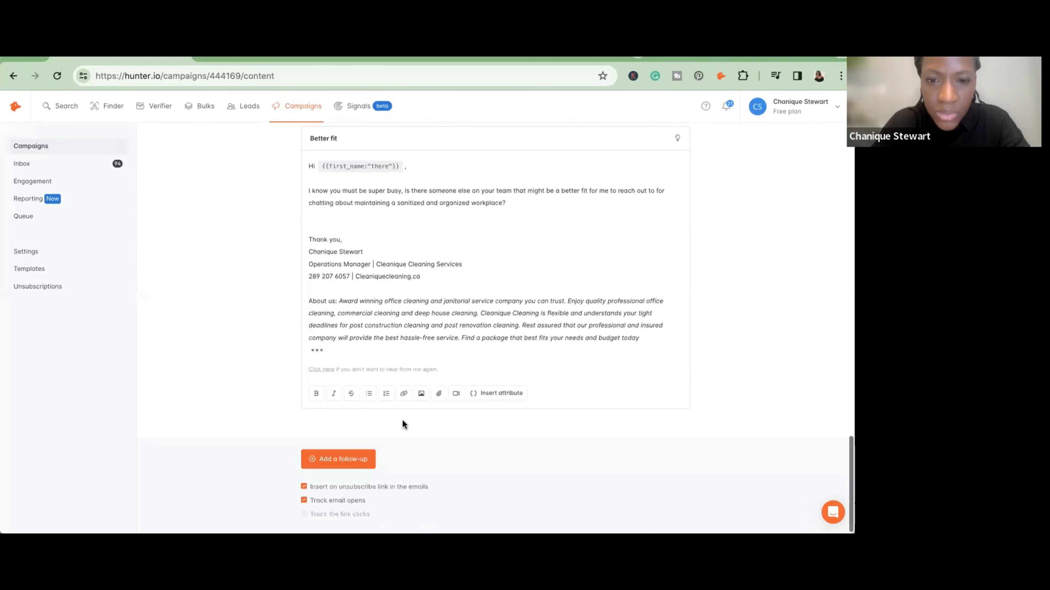
left_click(366, 459)
left_click(391, 449)
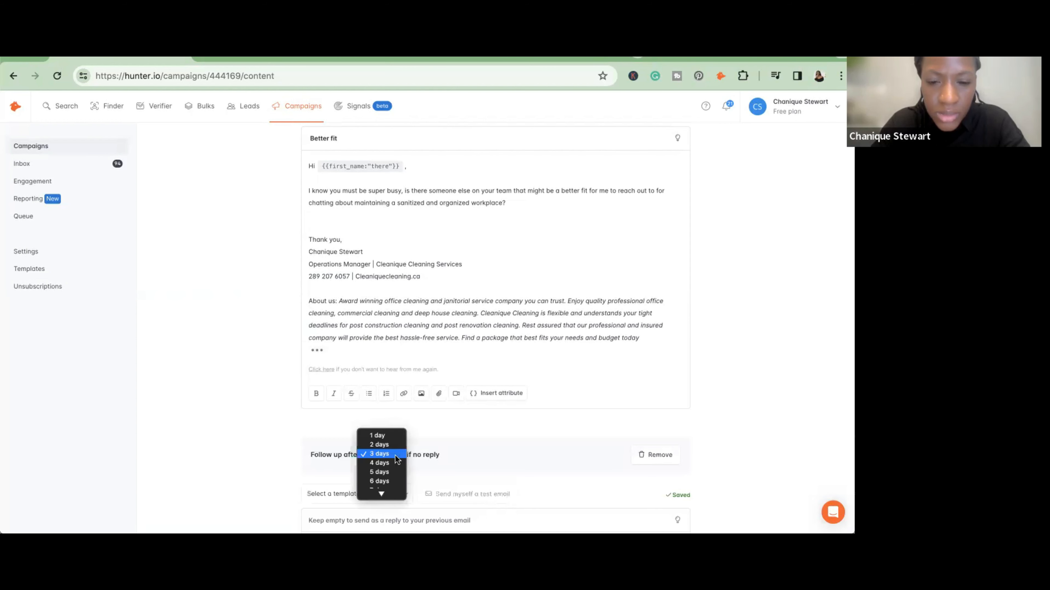
left_click(394, 478)
scroll(393, 435, "down", 6)
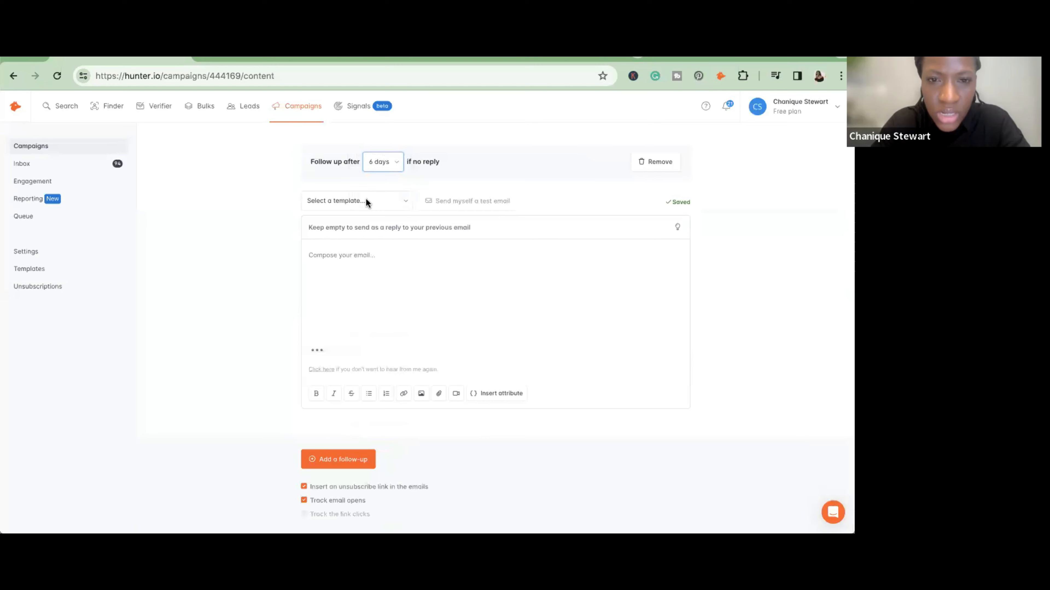
- Check which templates the earlier follow-ups use and fill the 6-day follow-up with the Gen follow up 3 template
left_click(402, 200)
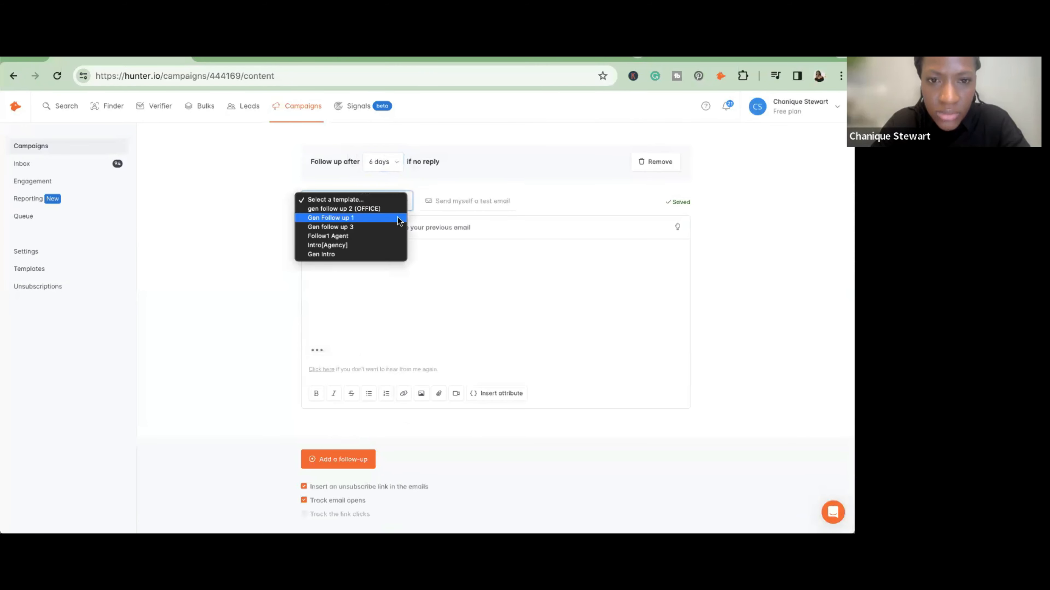
left_click(515, 162)
scroll(515, 162, "up", 10)
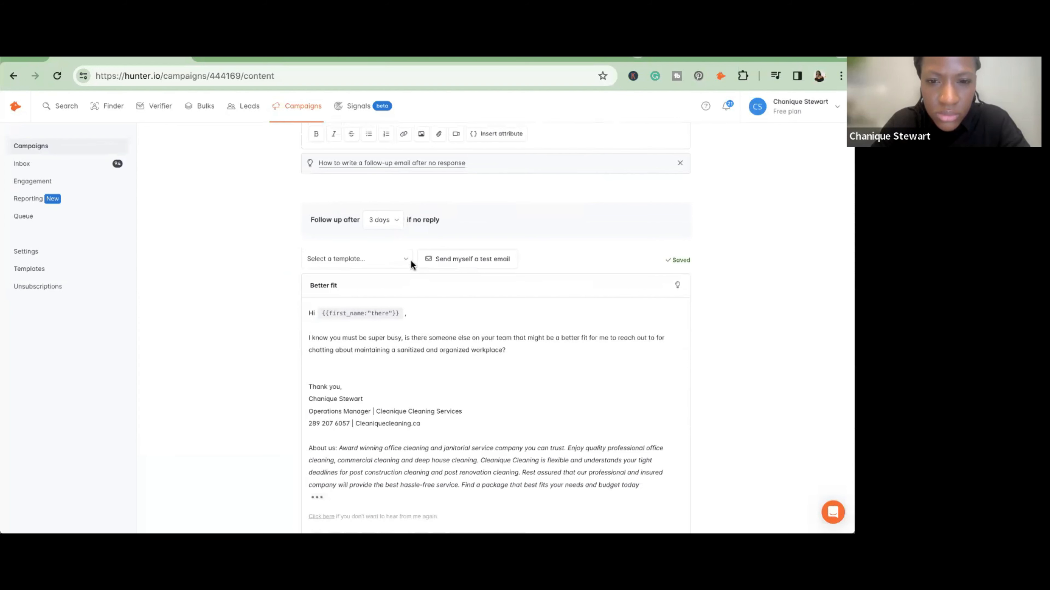
left_click(409, 259)
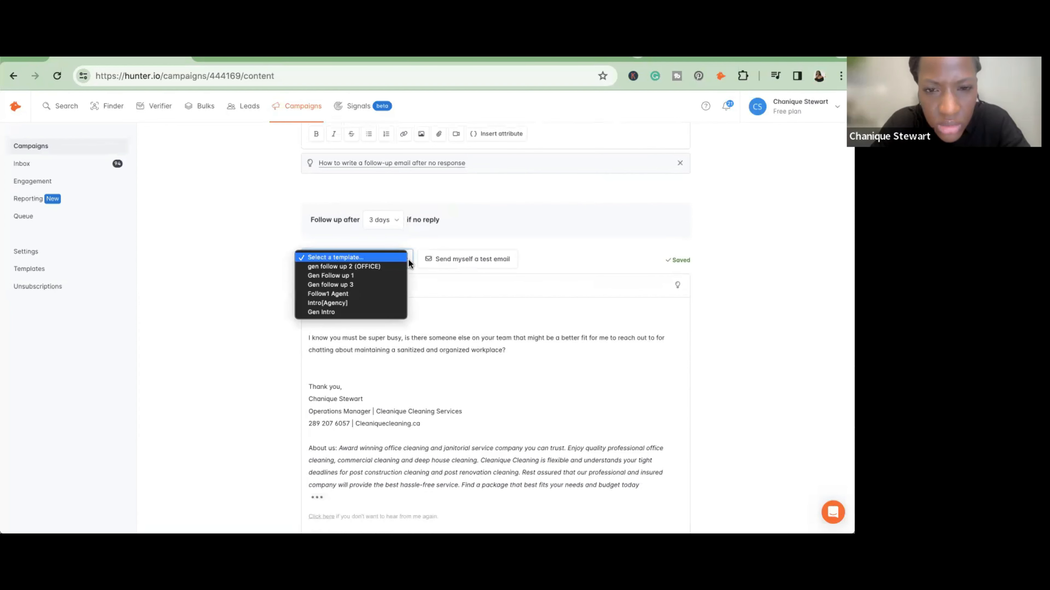
left_click(451, 209)
scroll(451, 210, "down", 2)
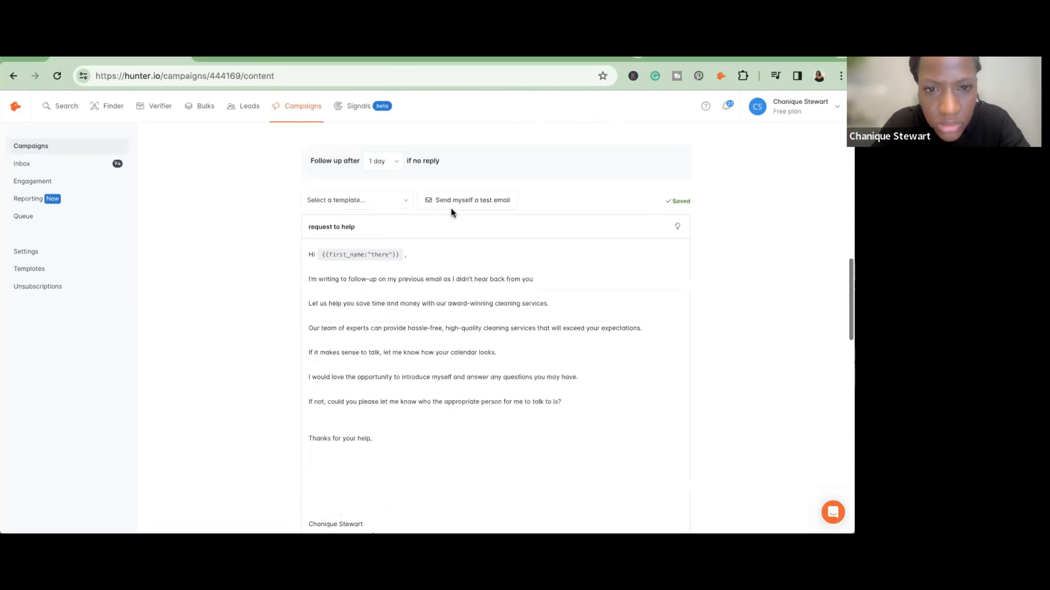
scroll(451, 207, "down", 12)
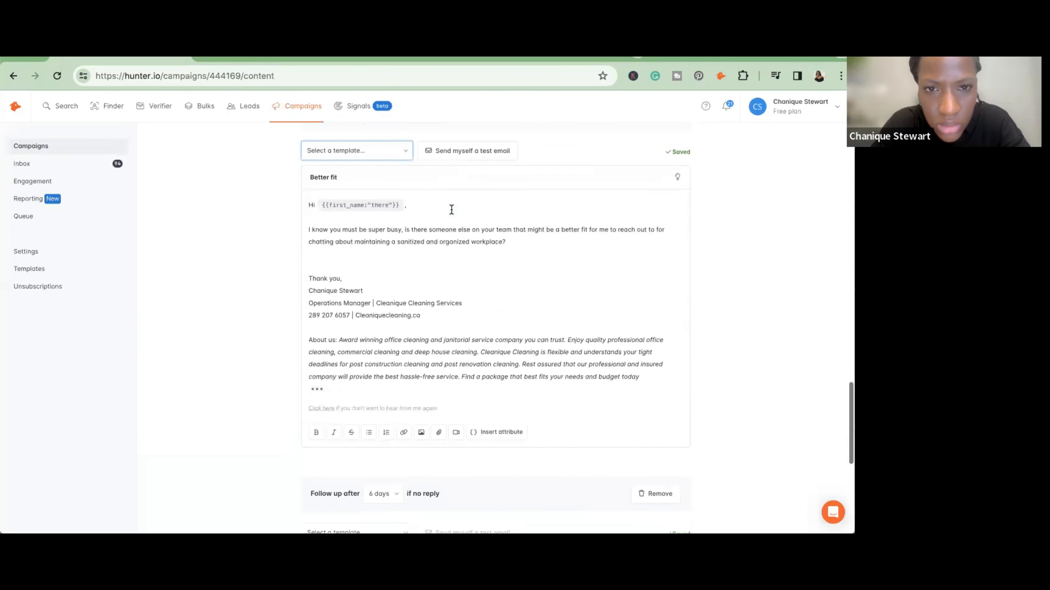
scroll(452, 219, "down", 8)
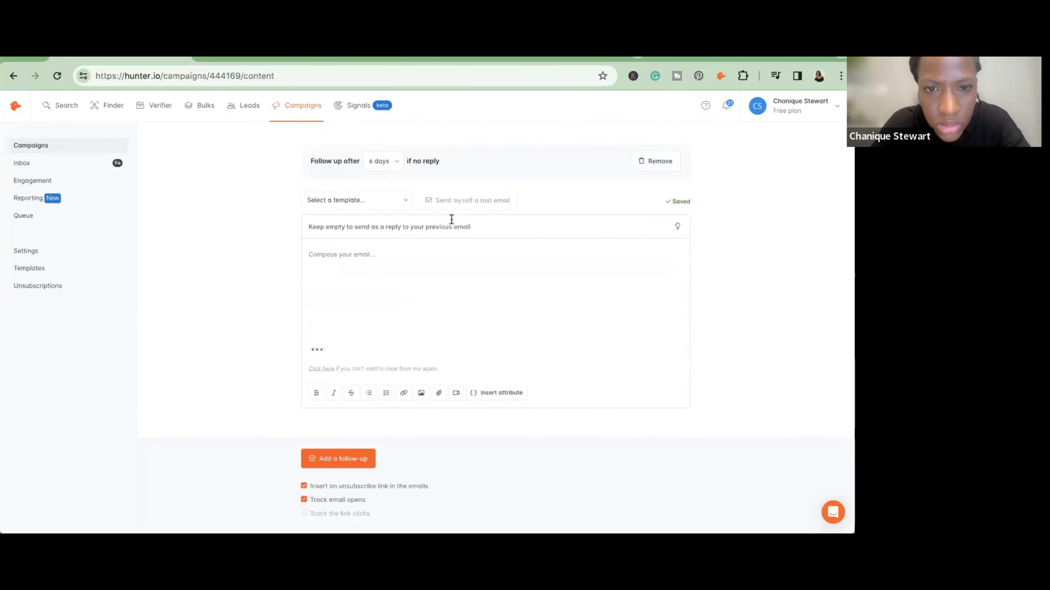
left_click(403, 200)
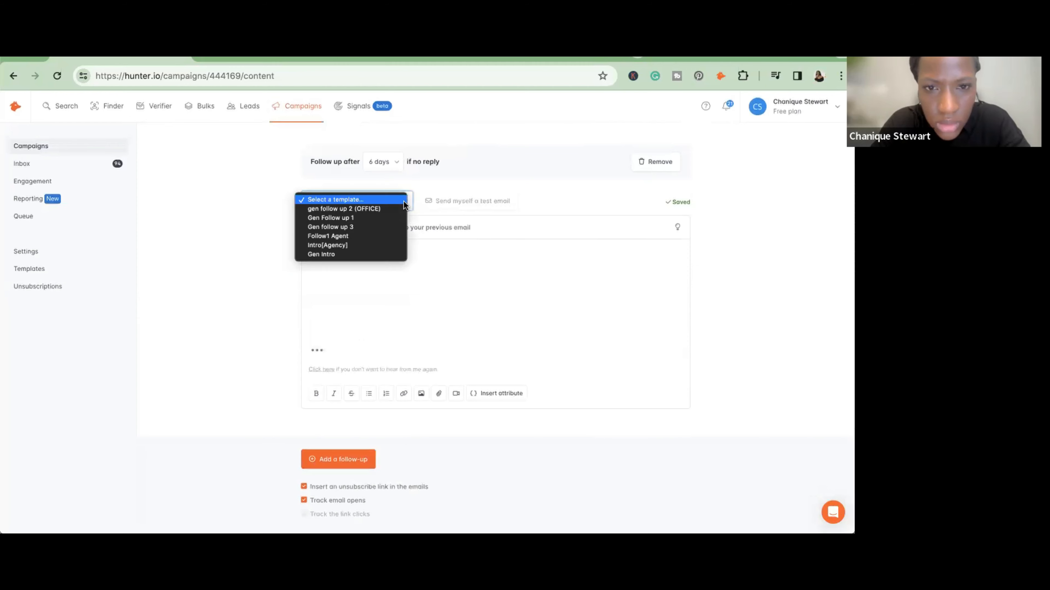
left_click(392, 224)
- Add a fourth follow-up email sent after 12 days without a reply and fill it with the Gen follow up 3 template
scroll(393, 224, "up", 3)
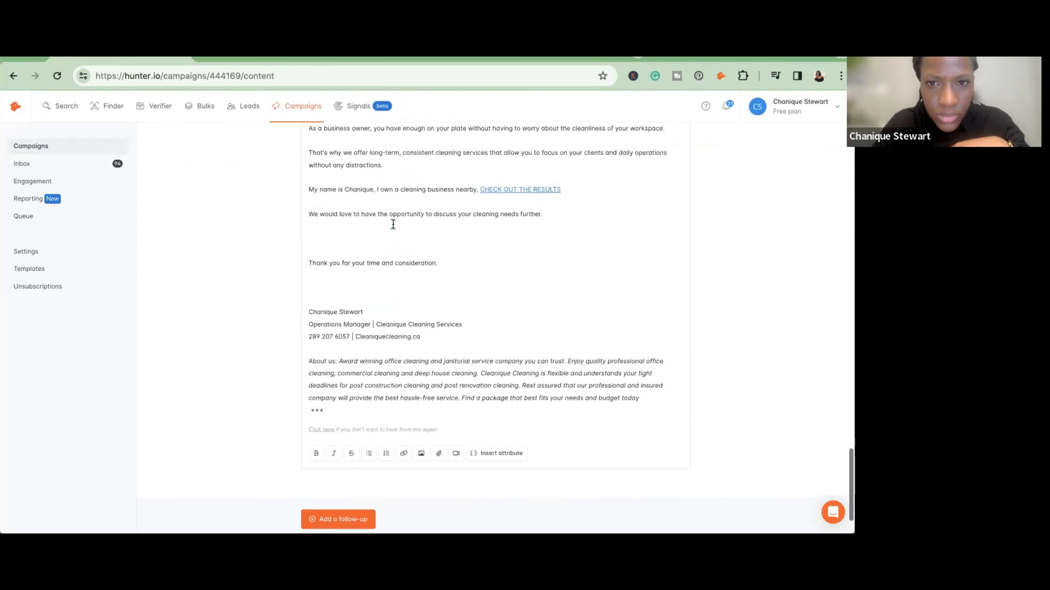
scroll(391, 223, "down", 5)
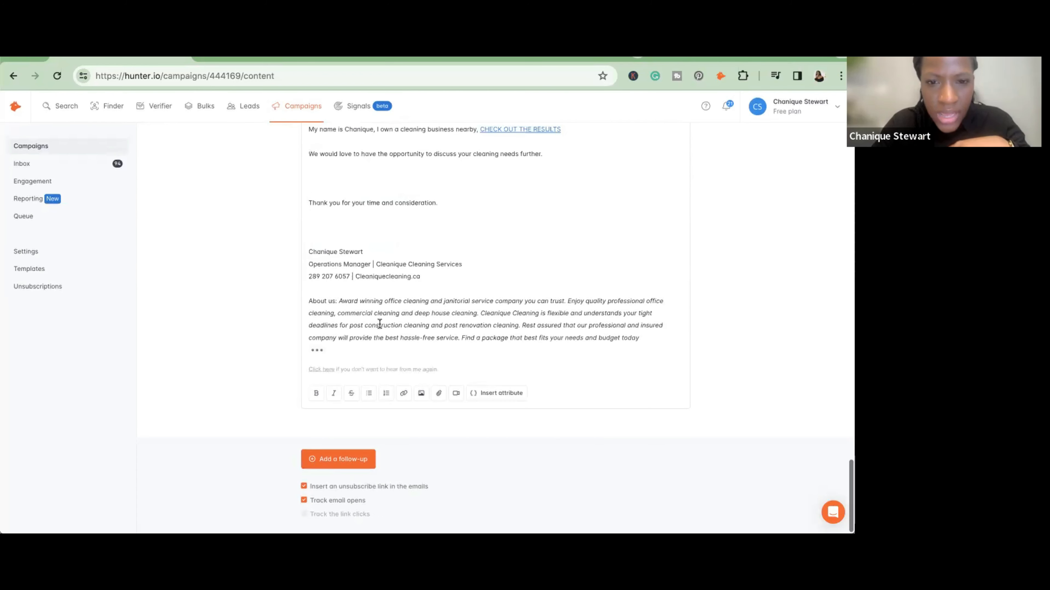
left_click(354, 461)
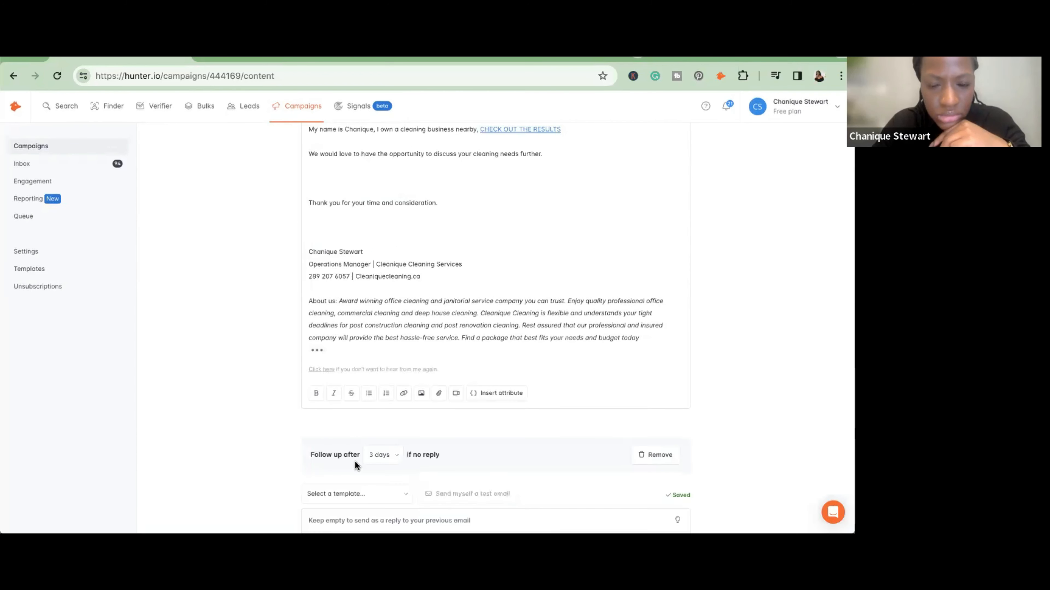
left_click(396, 455)
scroll(396, 478, "down", 3)
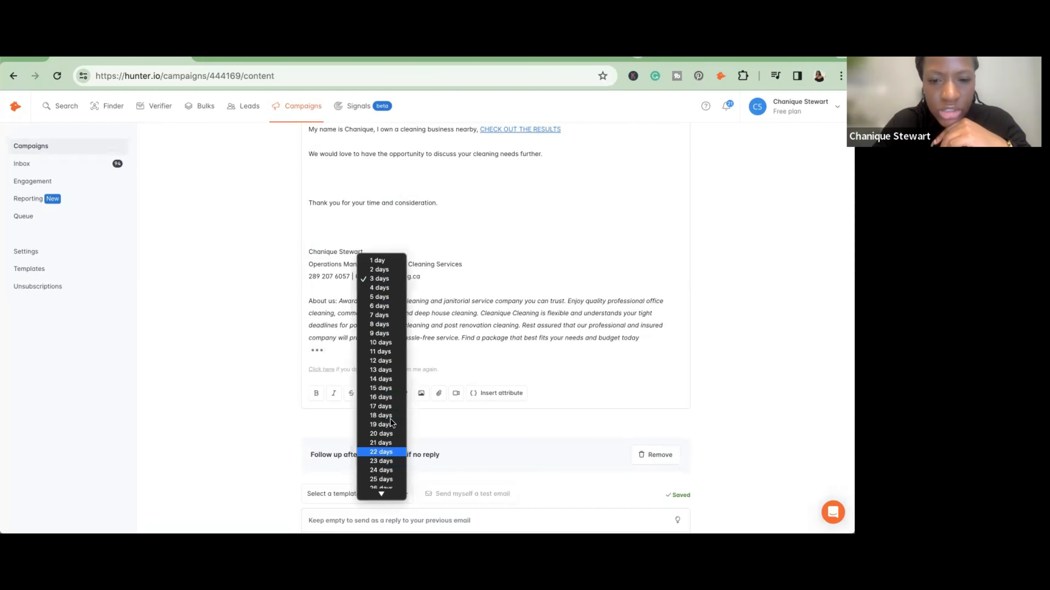
left_click(384, 360)
scroll(383, 362, "down", 5)
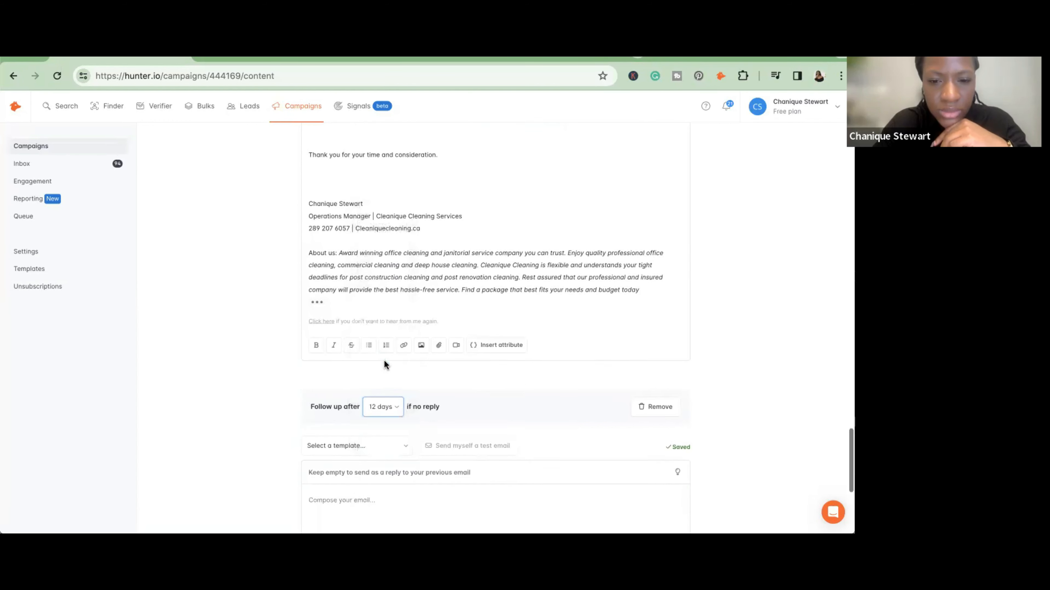
left_click(406, 315)
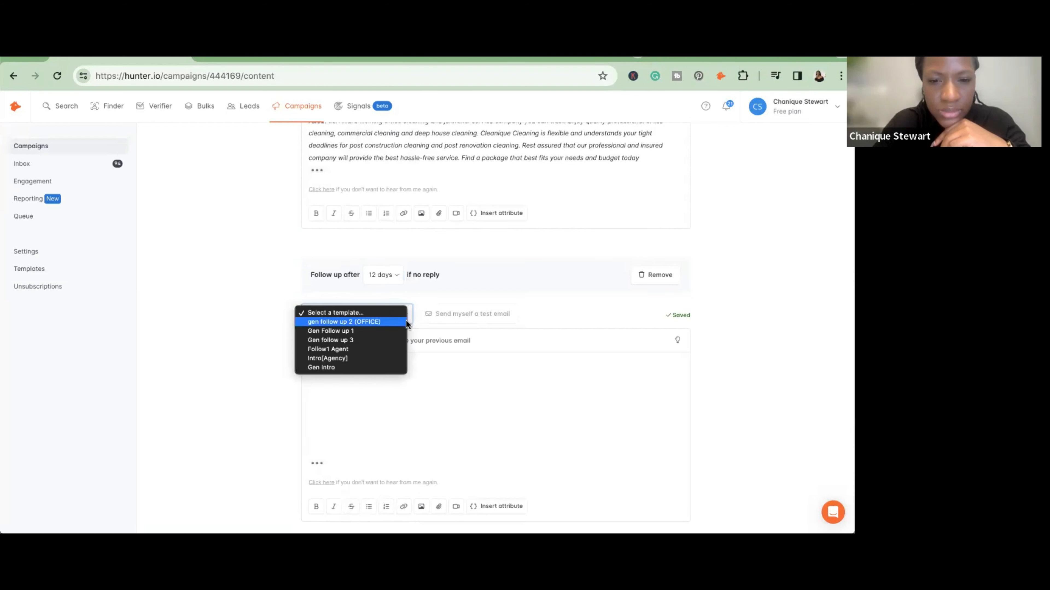
left_click(400, 341)
- Review the campaign's follow-up emails, comparing the subjects, message text and delays of the 6-day and 12-day follow-ups with the earlier ones
scroll(400, 338, "down", 2)
scroll(400, 338, "down", 1)
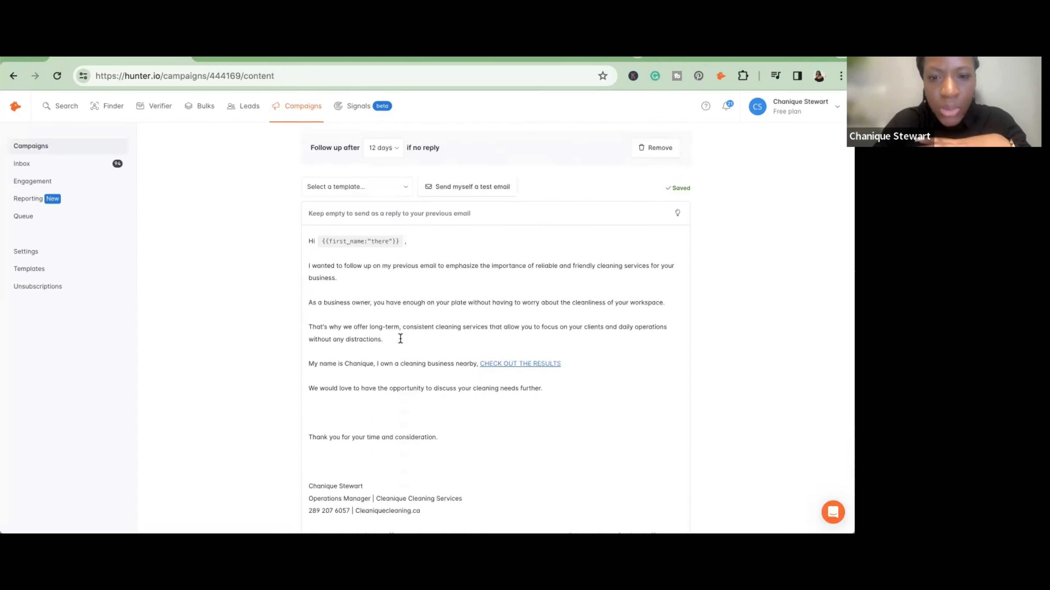
scroll(400, 338, "up", 10)
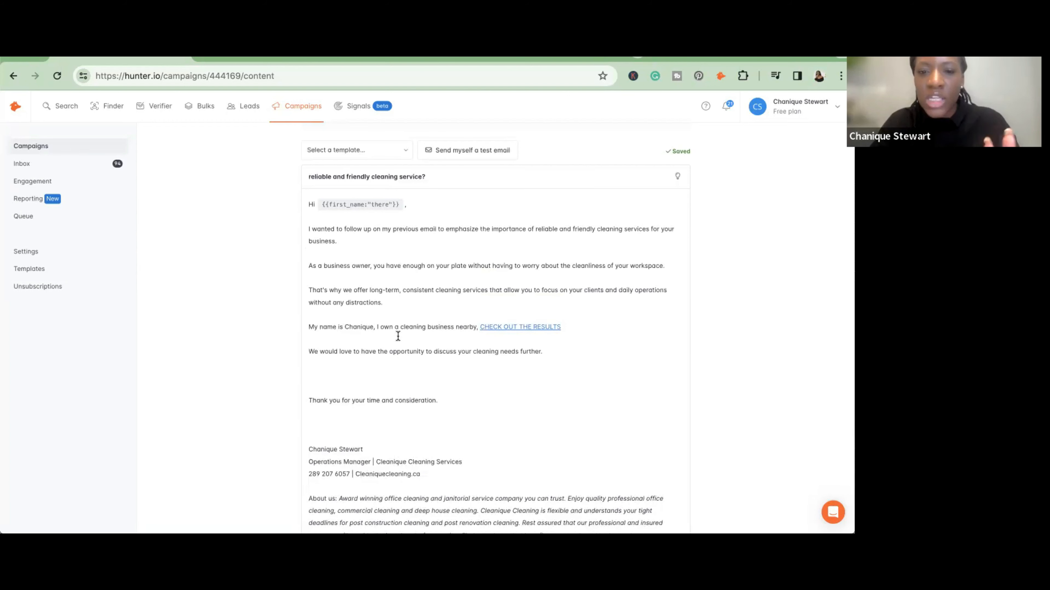
scroll(398, 306, "up", 5)
scroll(397, 307, "down", 5)
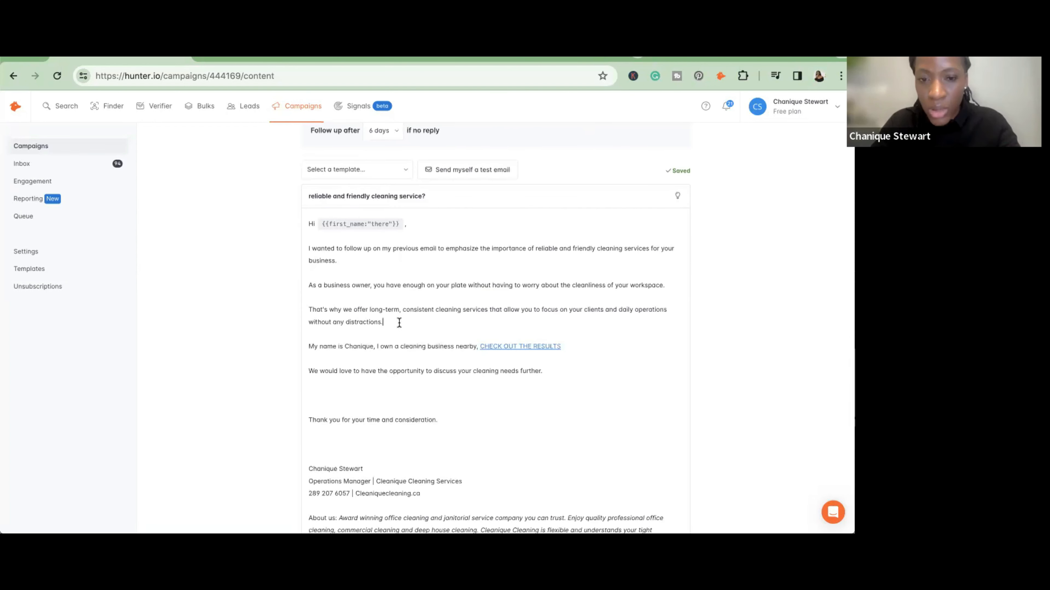
scroll(399, 323, "down", 10)
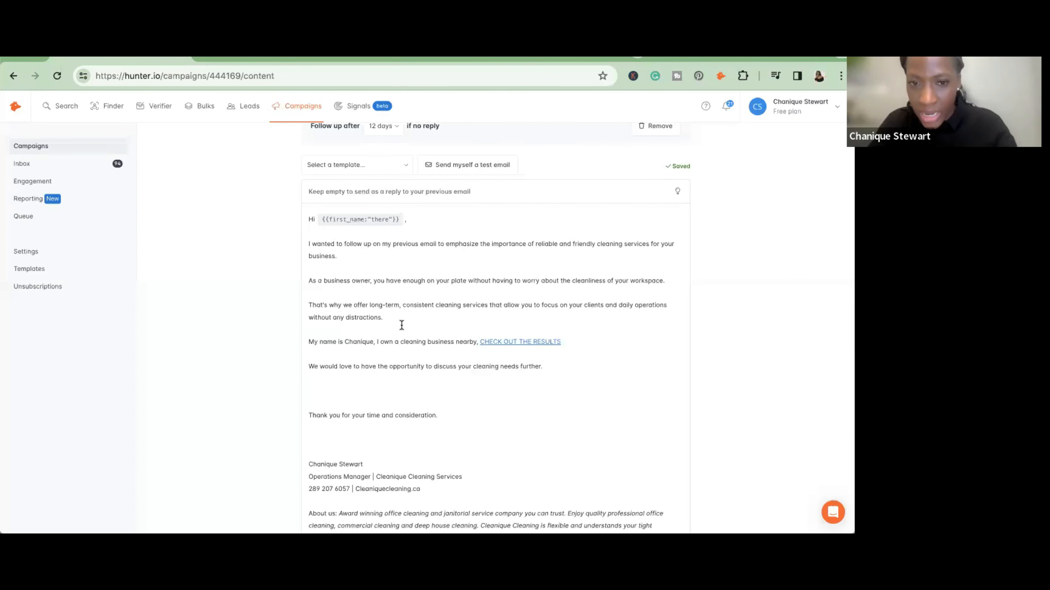
scroll(401, 325, "up", 15)
scroll(401, 325, "up", 5)
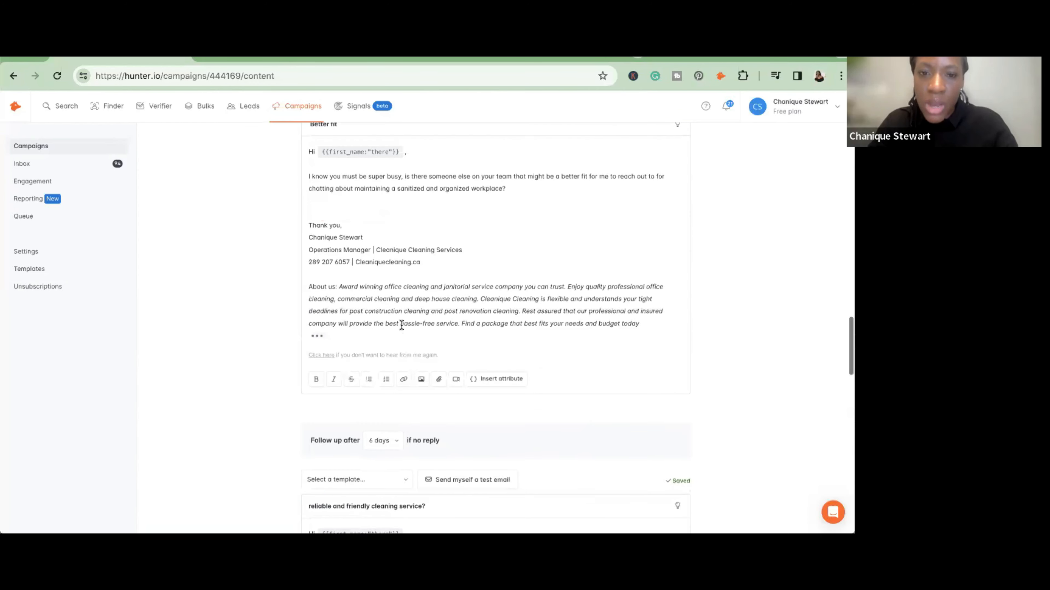
scroll(401, 325, "down", 15)
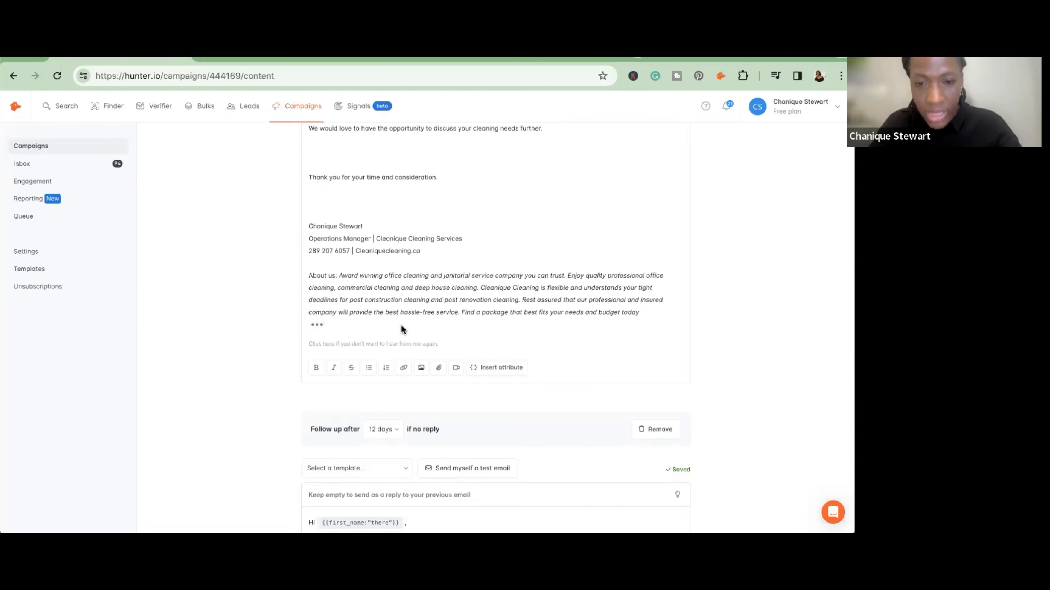
- Compare the end of the 6-day follow-up email with the delay, empty subject and message of the 12-day follow-up
scroll(400, 325, "up", 3)
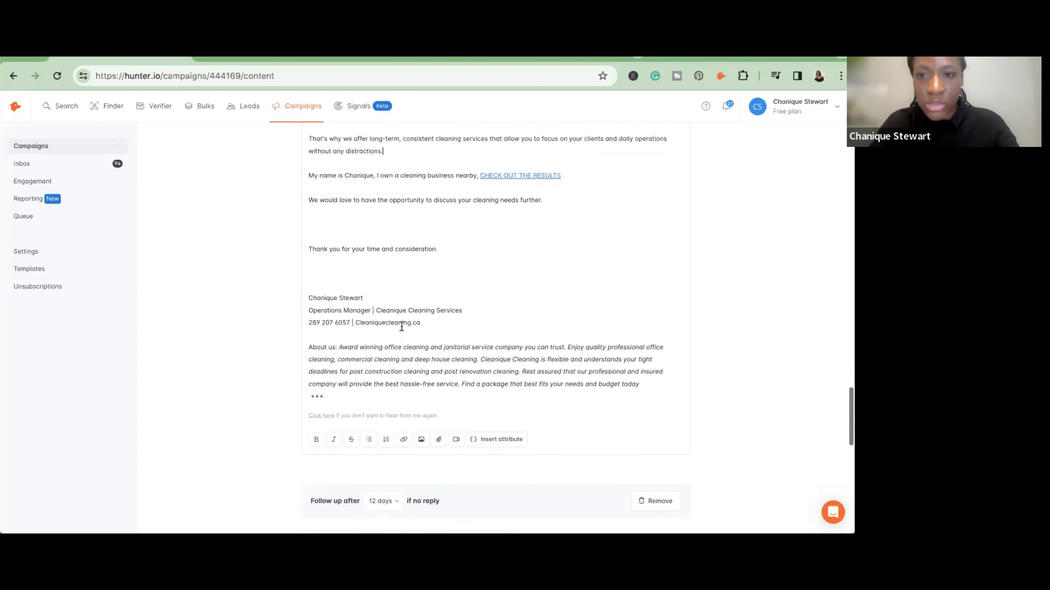
scroll(401, 326, "up", 4)
scroll(401, 326, "down", 3)
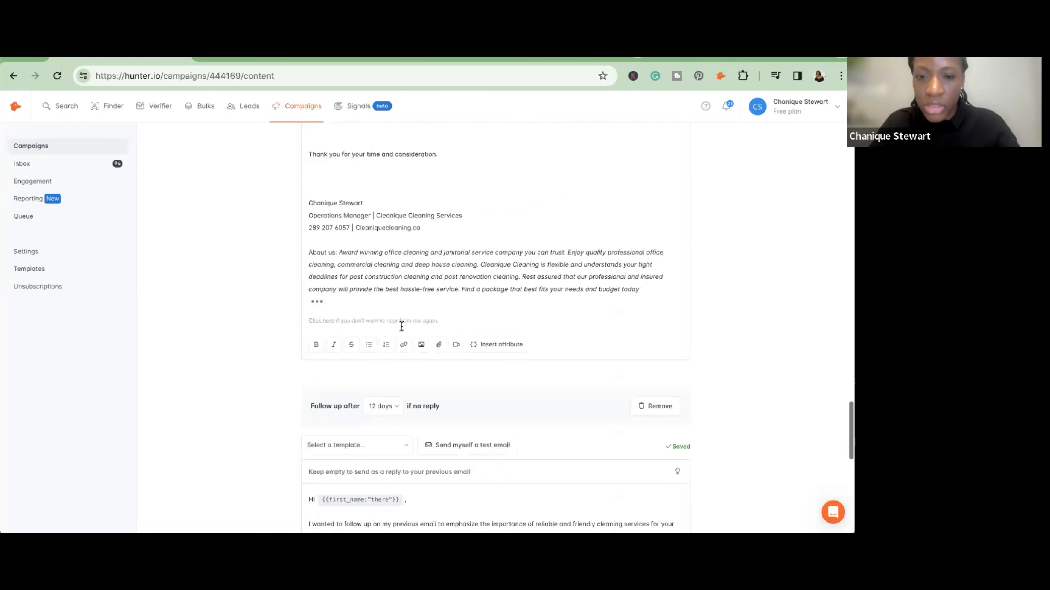
scroll(401, 326, "down", 10)
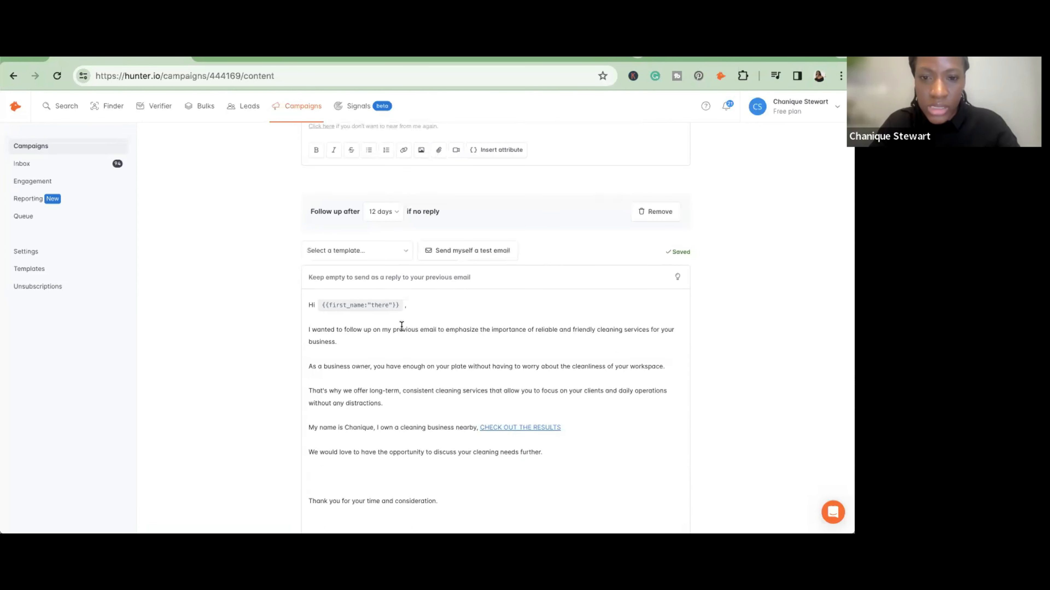
scroll(401, 326, "up", 3)
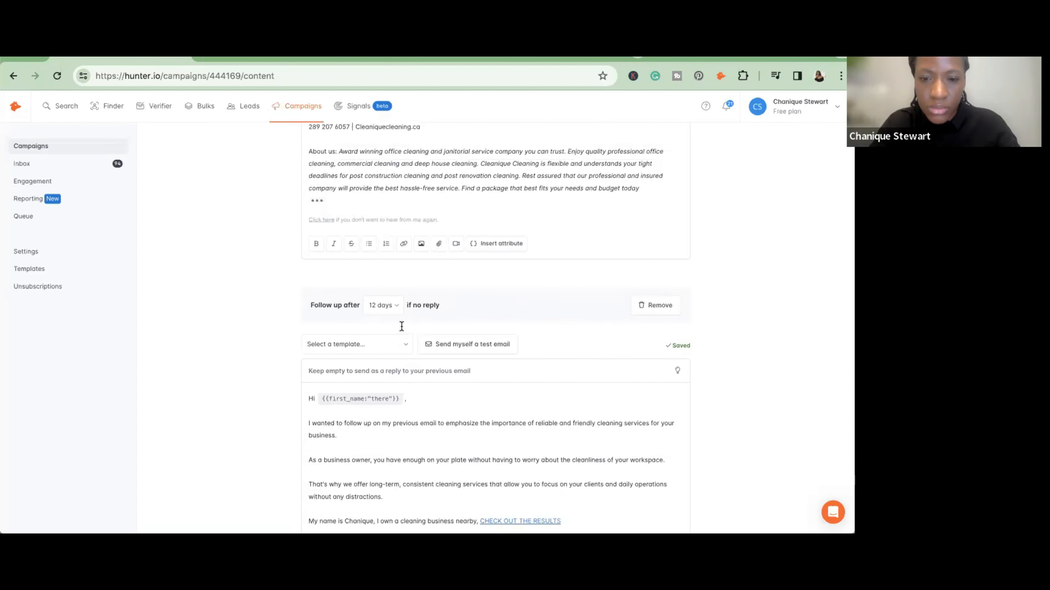
scroll(401, 326, "up", 1)
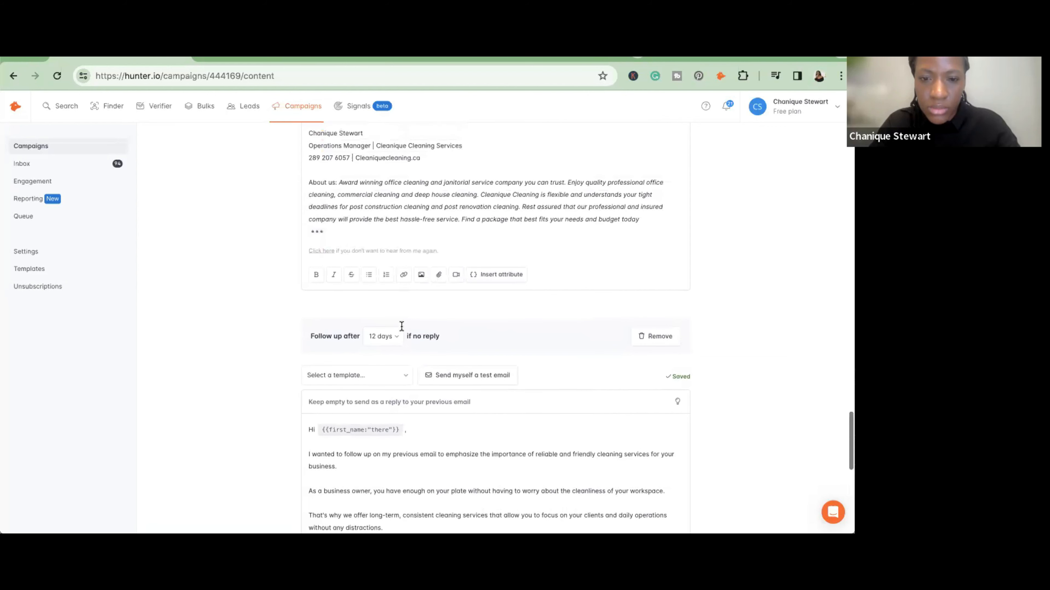
scroll(401, 327, "up", 1)
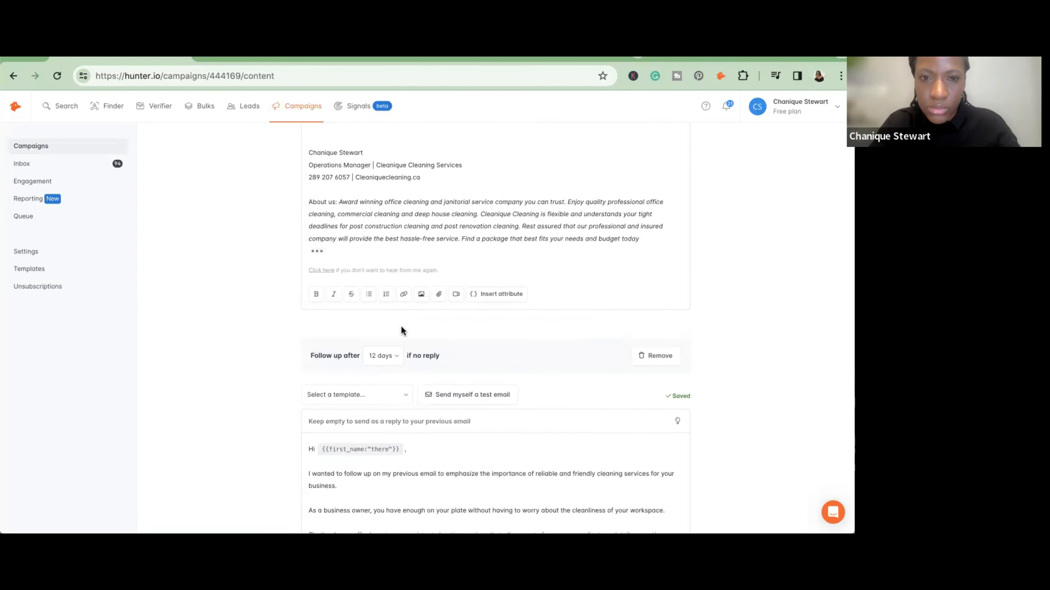
scroll(401, 327, "up", 7)
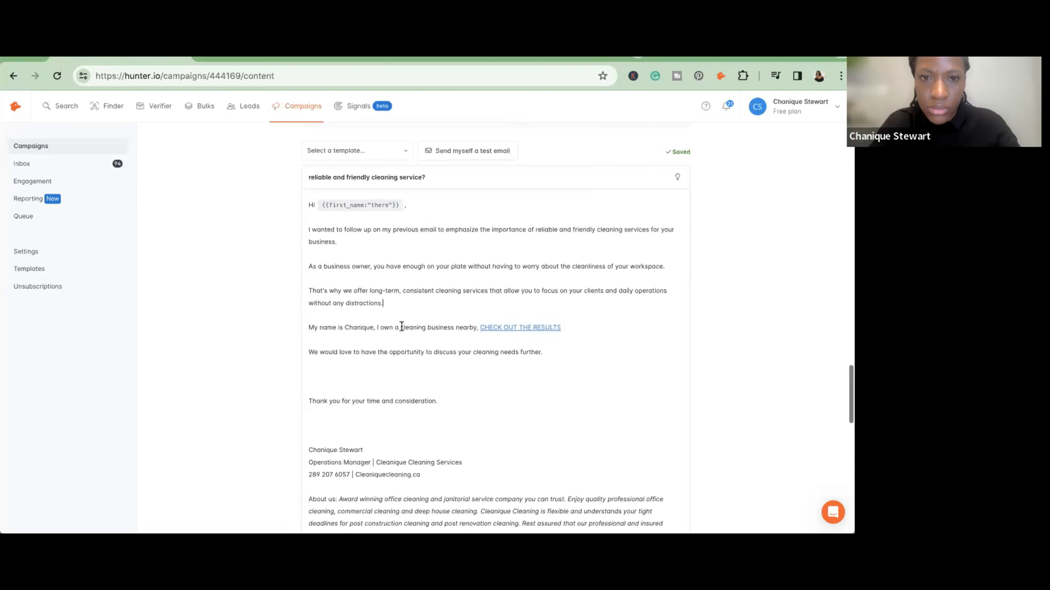
- Read through the whole follow-up sequence, checking the subjects, messages and delays from the "request to help" email to the last follow-up
scroll(401, 327, "up", 10)
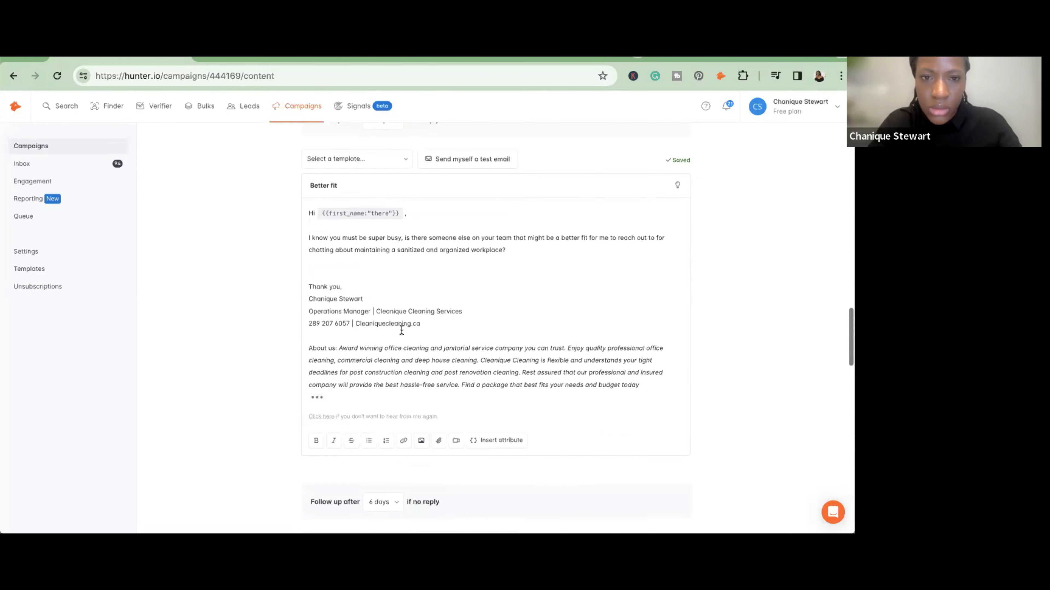
scroll(402, 330, "up", 1)
scroll(401, 329, "up", 6)
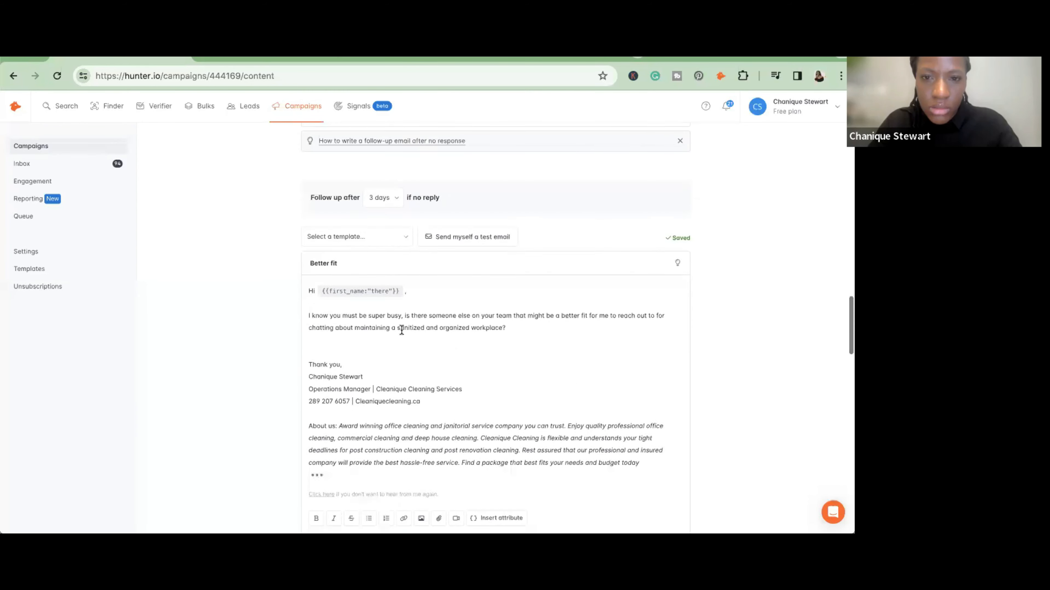
scroll(401, 330, "down", 2)
scroll(401, 329, "down", 20)
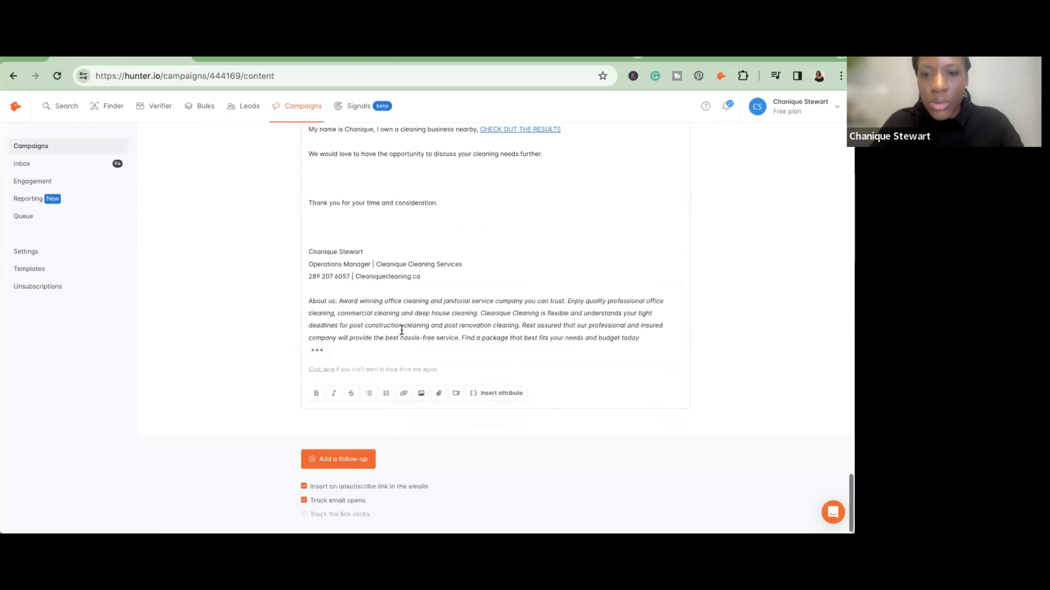
scroll(708, 244, "up", 8)
scroll(708, 244, "up", 10)
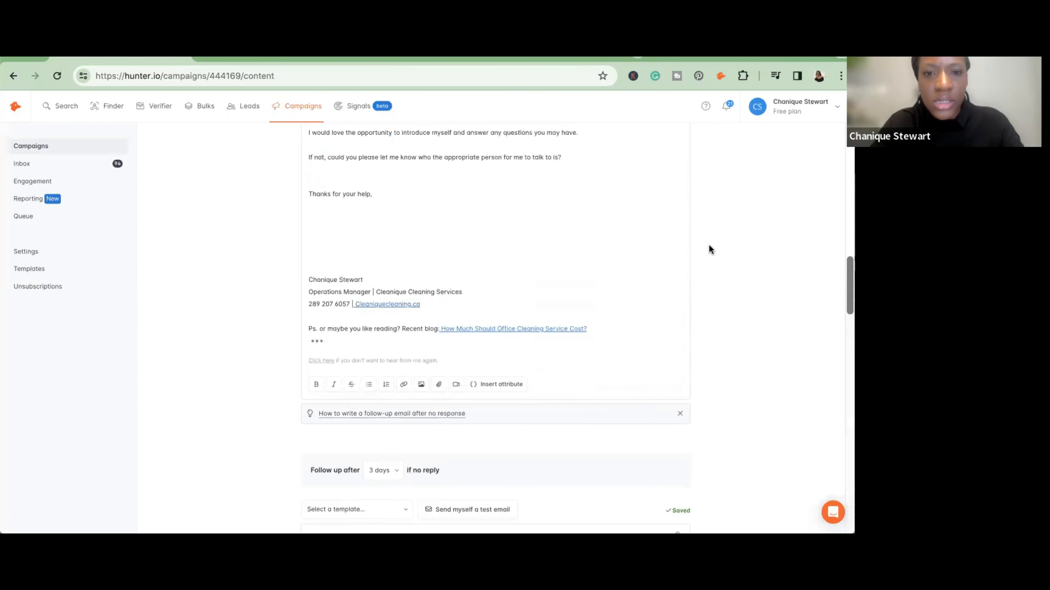
scroll(708, 245, "down", 8)
scroll(708, 244, "down", 10)
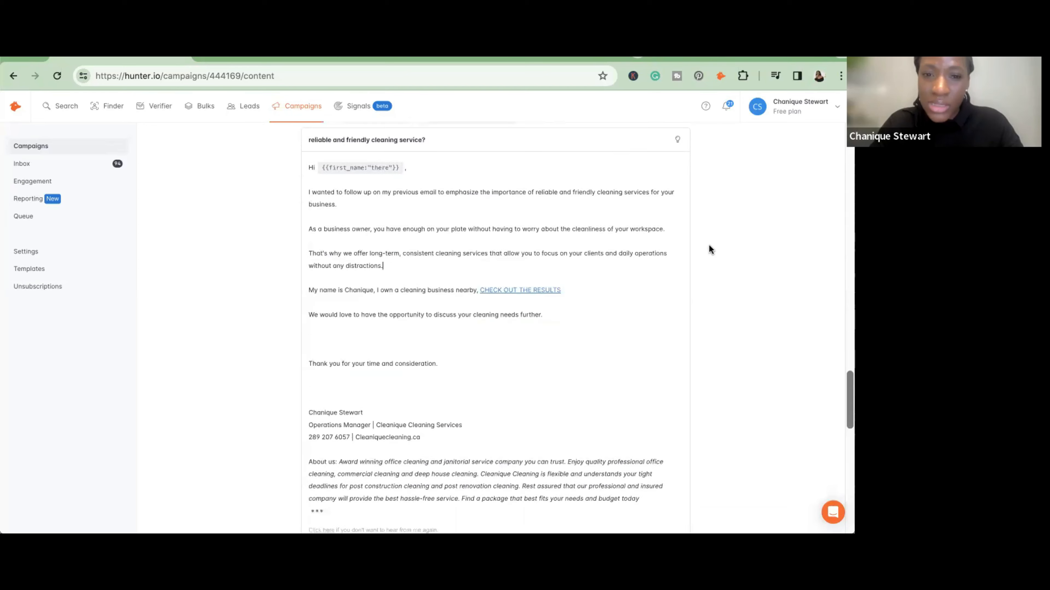
scroll(480, 282, "up", 4)
scroll(484, 284, "down", 1)
scroll(484, 283, "down", 6)
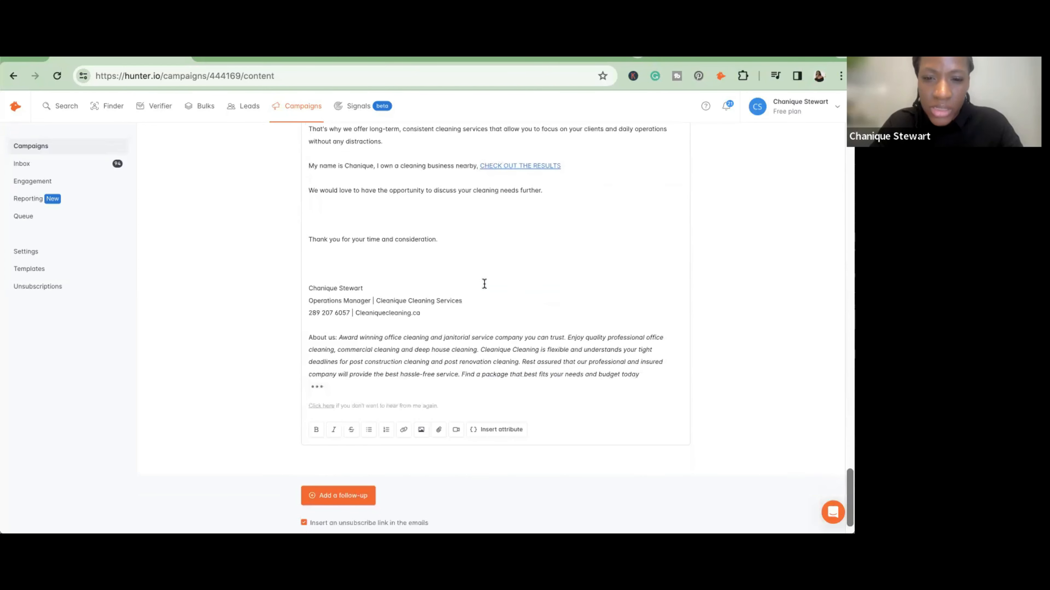
scroll(483, 285, "up", 8)
scroll(486, 288, "up", 8)
scroll(484, 282, "down", 3)
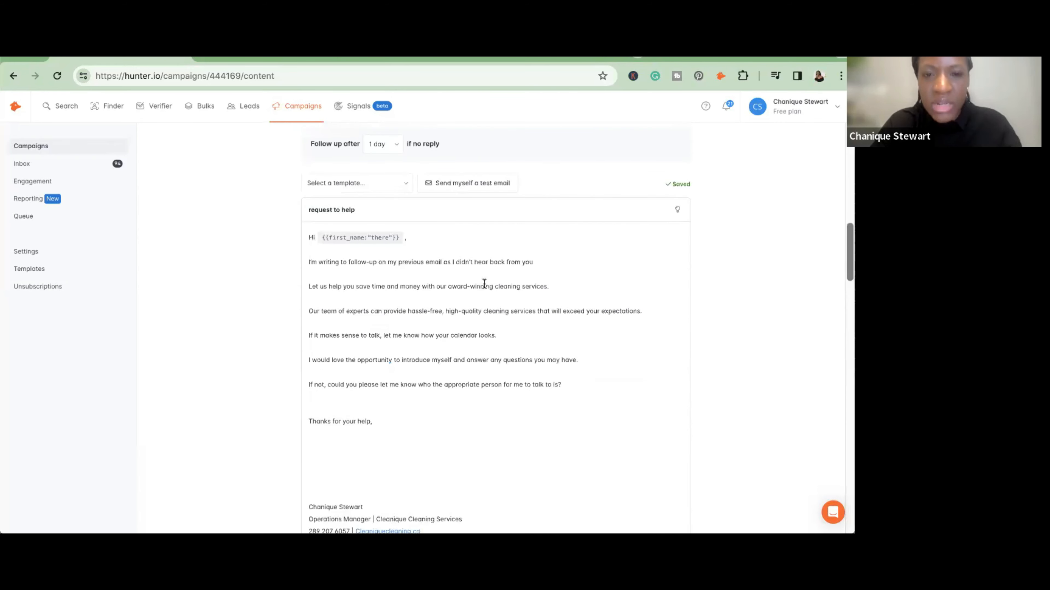
scroll(484, 282, "down", 10)
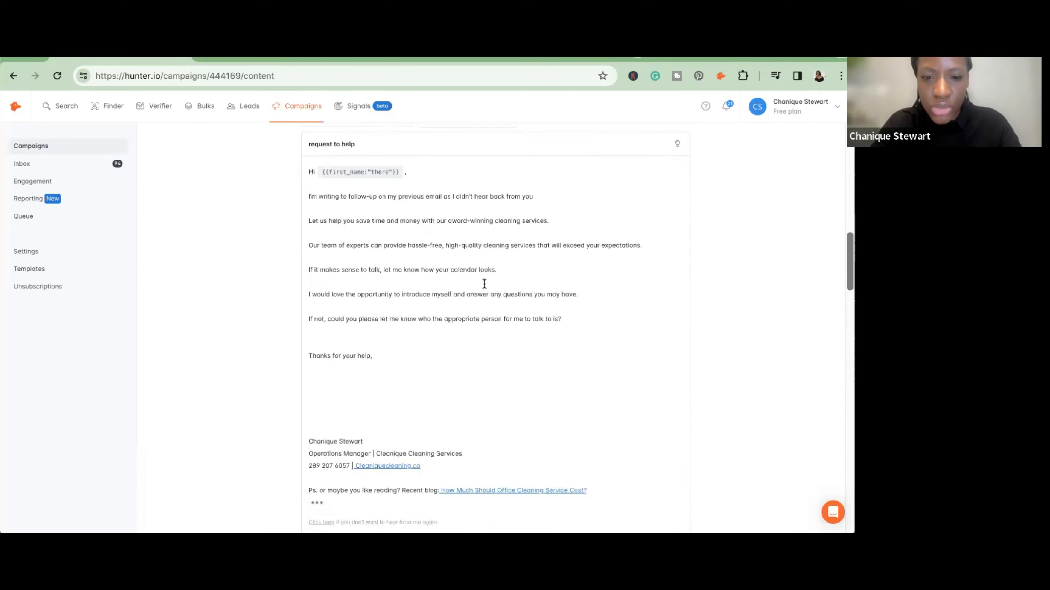
scroll(484, 282, "down", 3)
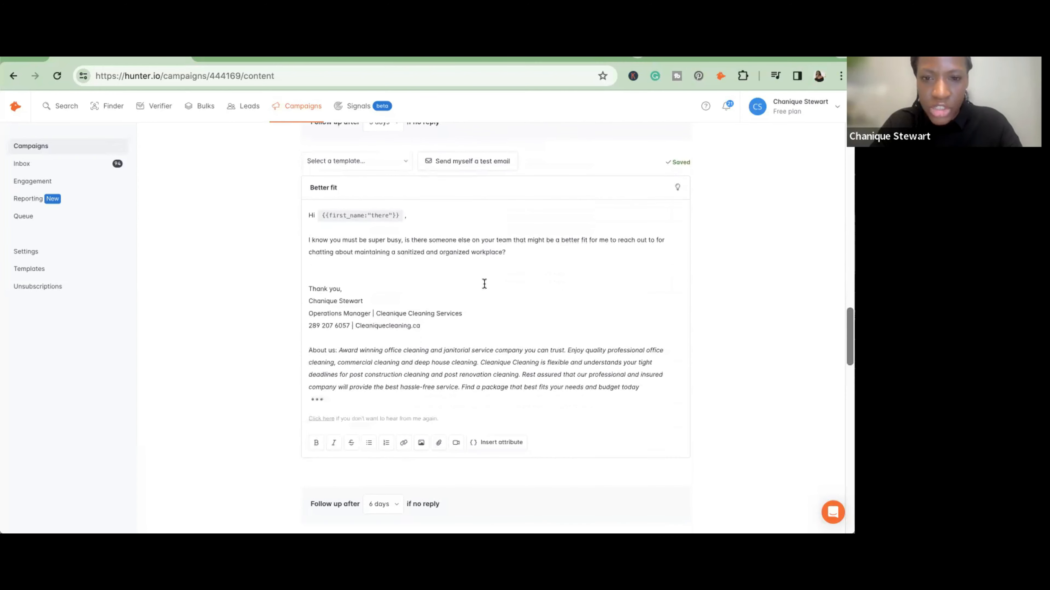
scroll(484, 284, "down", 2)
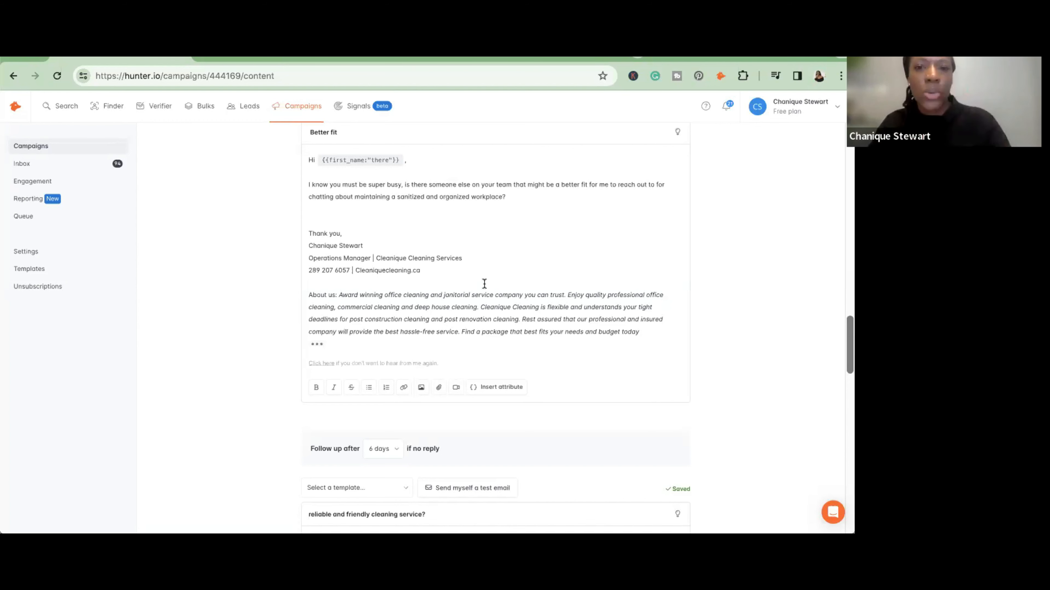
- Add the eight never-contacted saved leads as the campaign's recipients and proceed to the campaign's sending settings
scroll(483, 284, "up", 15)
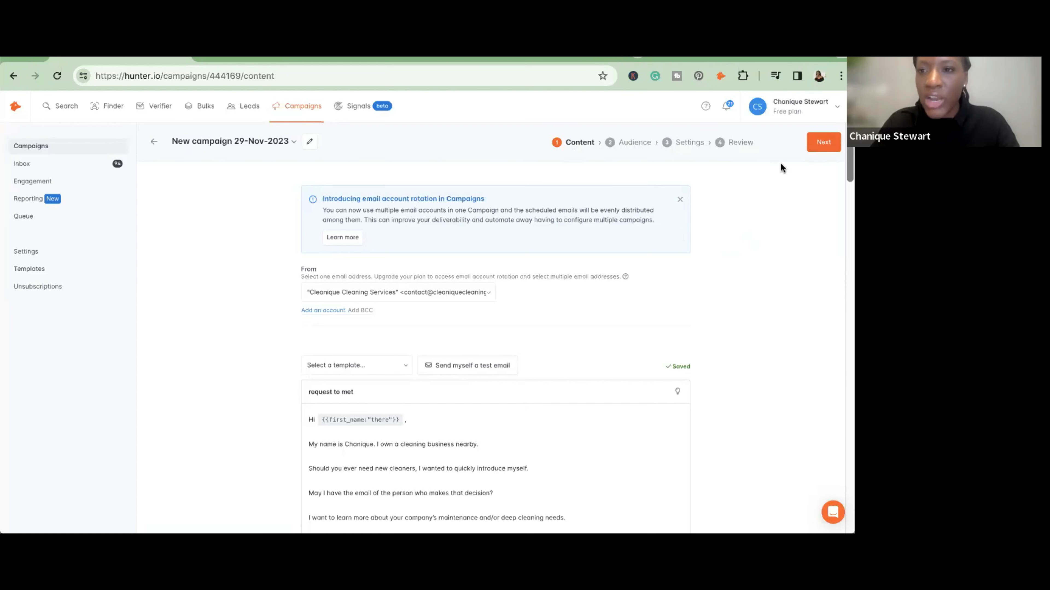
left_click(822, 142)
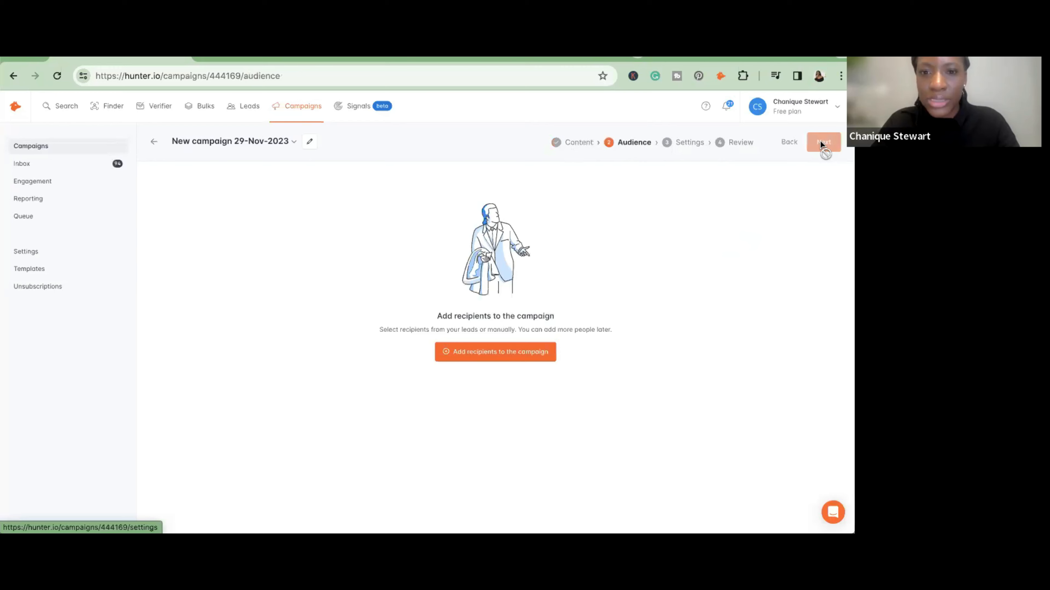
left_click(521, 358)
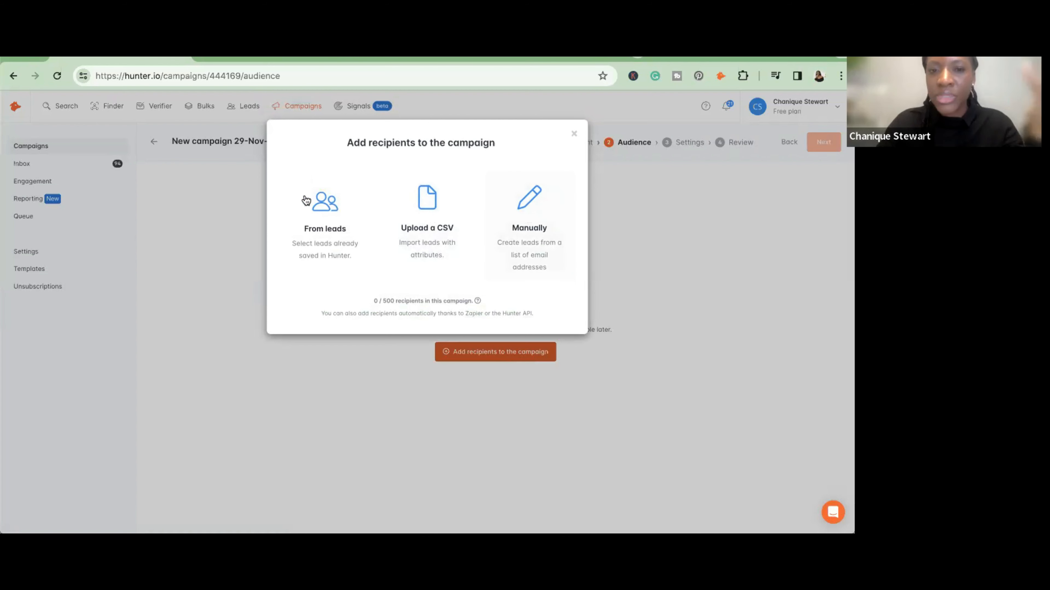
left_click(326, 208)
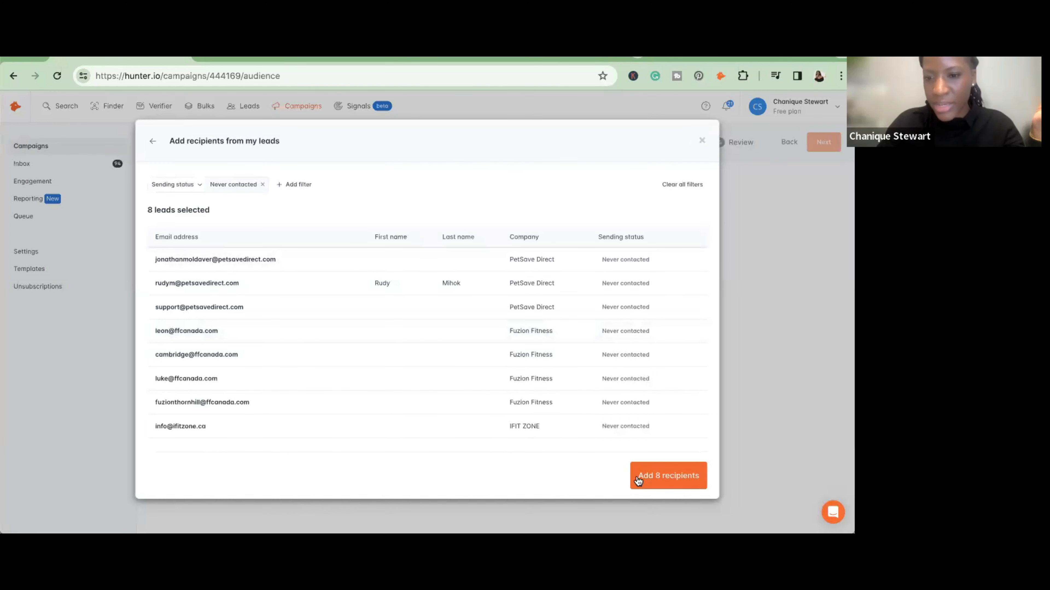
left_click(650, 477)
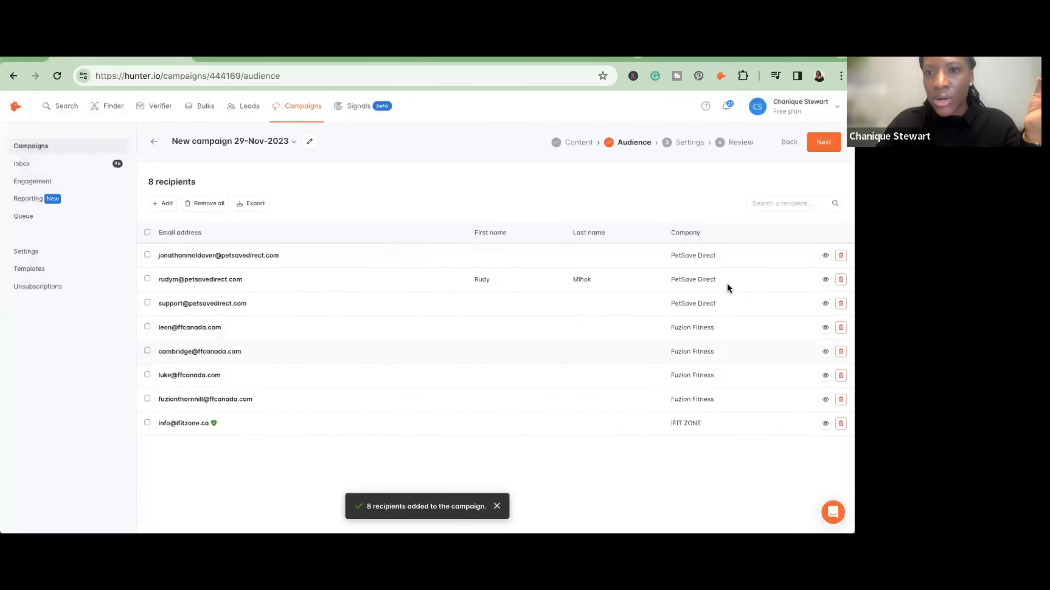
left_click(816, 145)
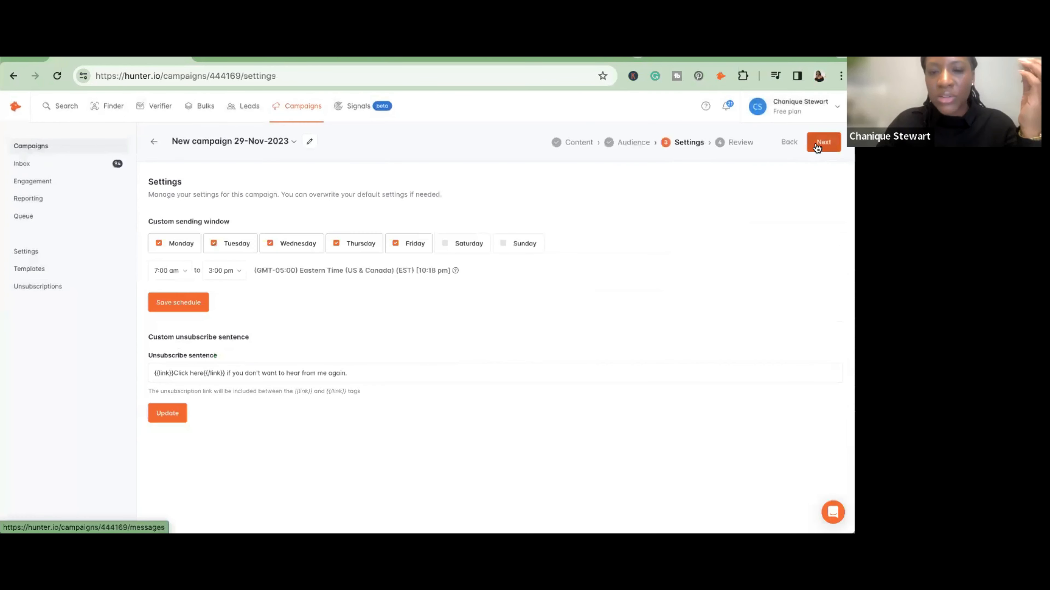